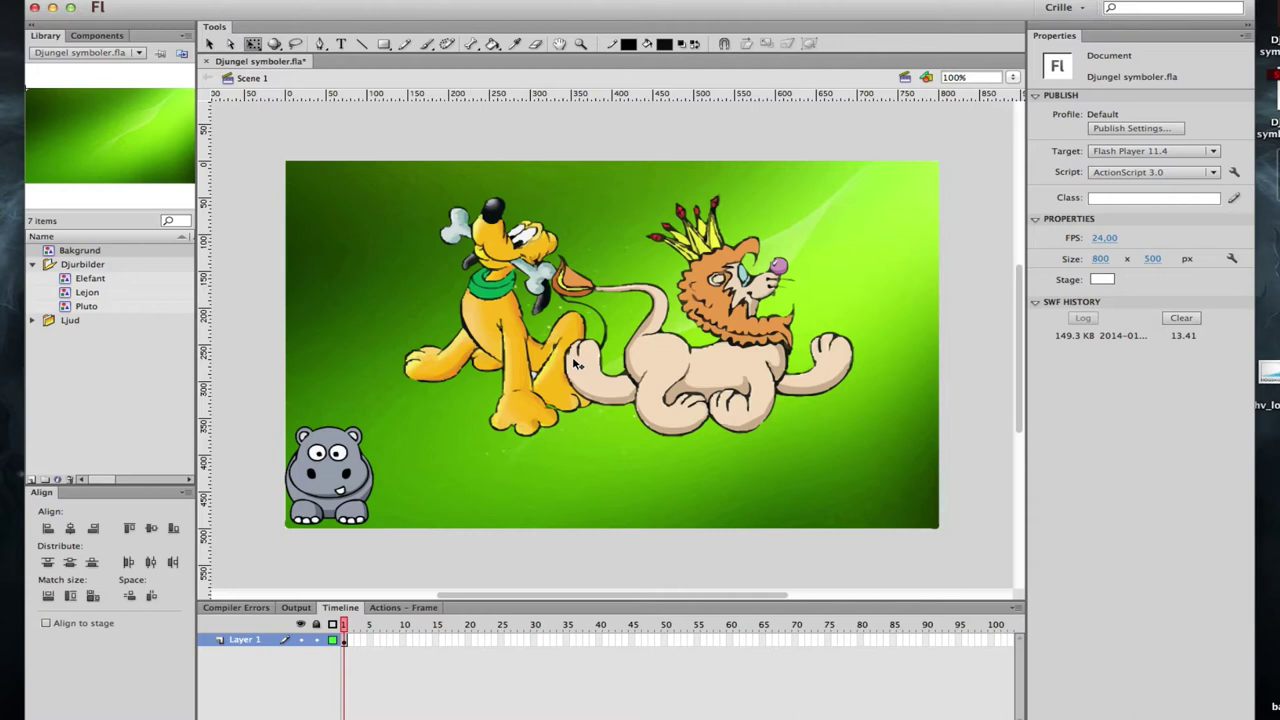
- Bring the Pluto graphic forward one level in the stacking order, in front of the lion
click(521, 349)
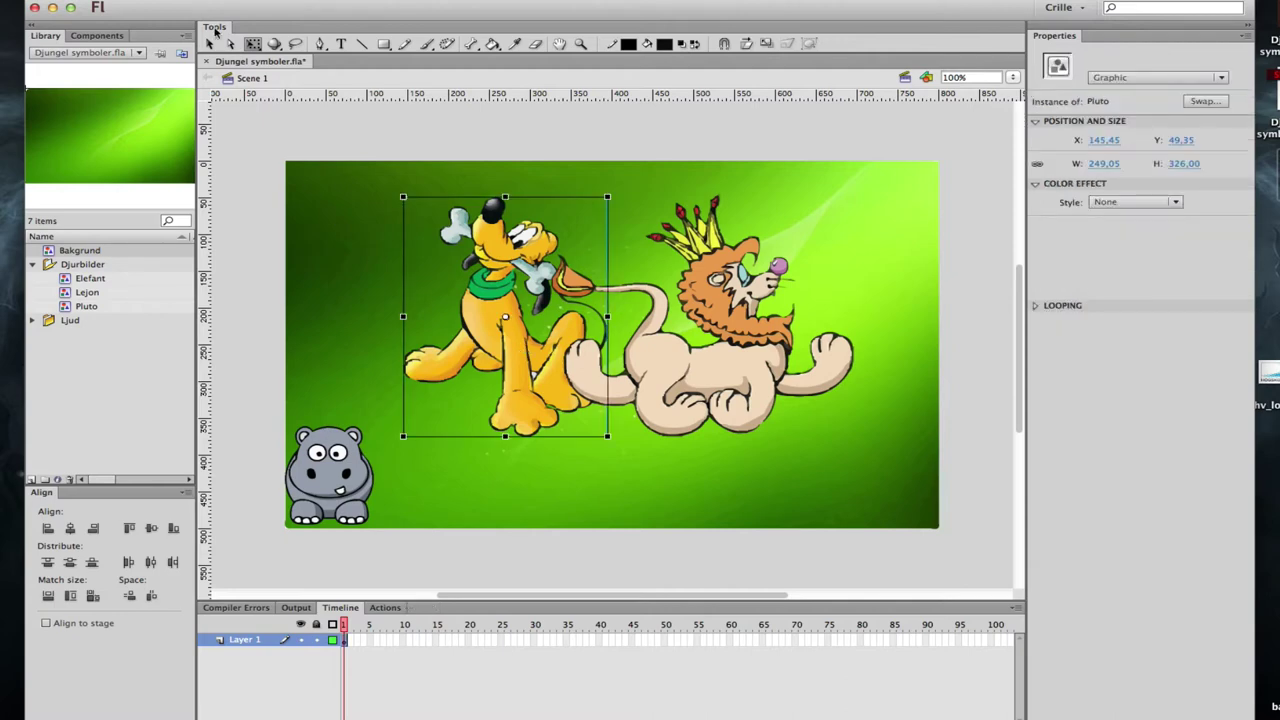
click(140, 2)
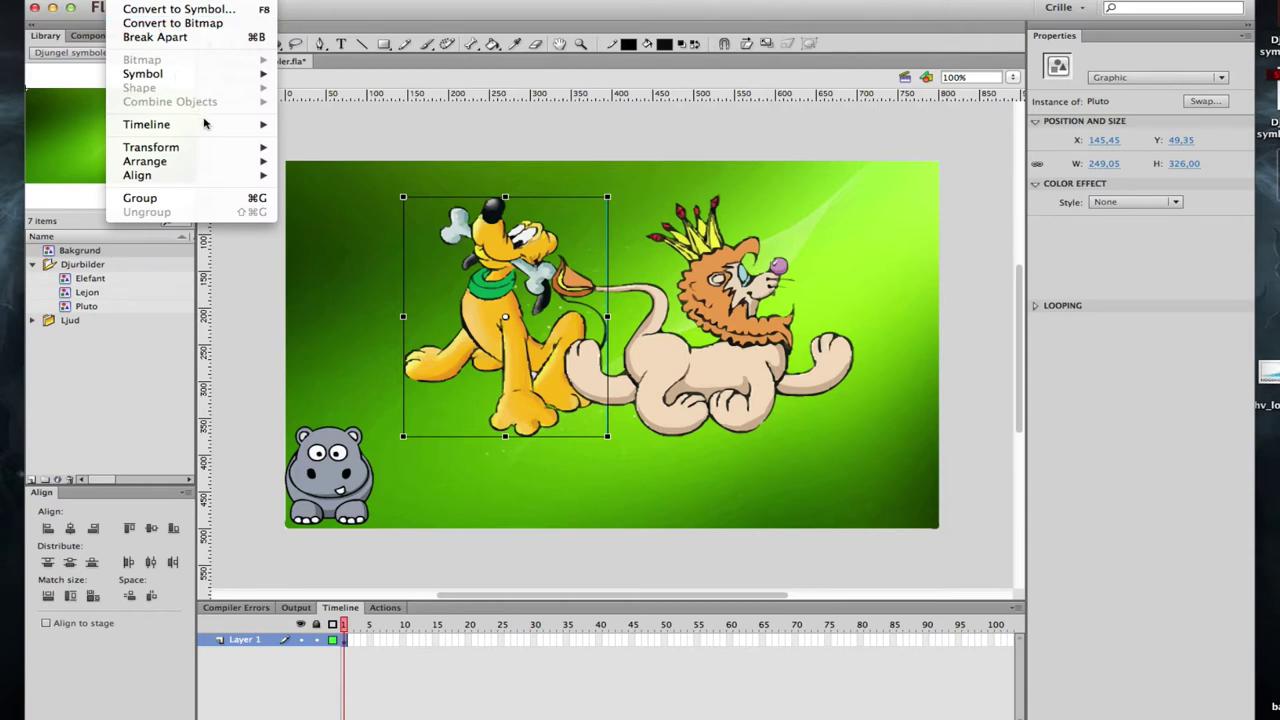
mouse_move(208, 128)
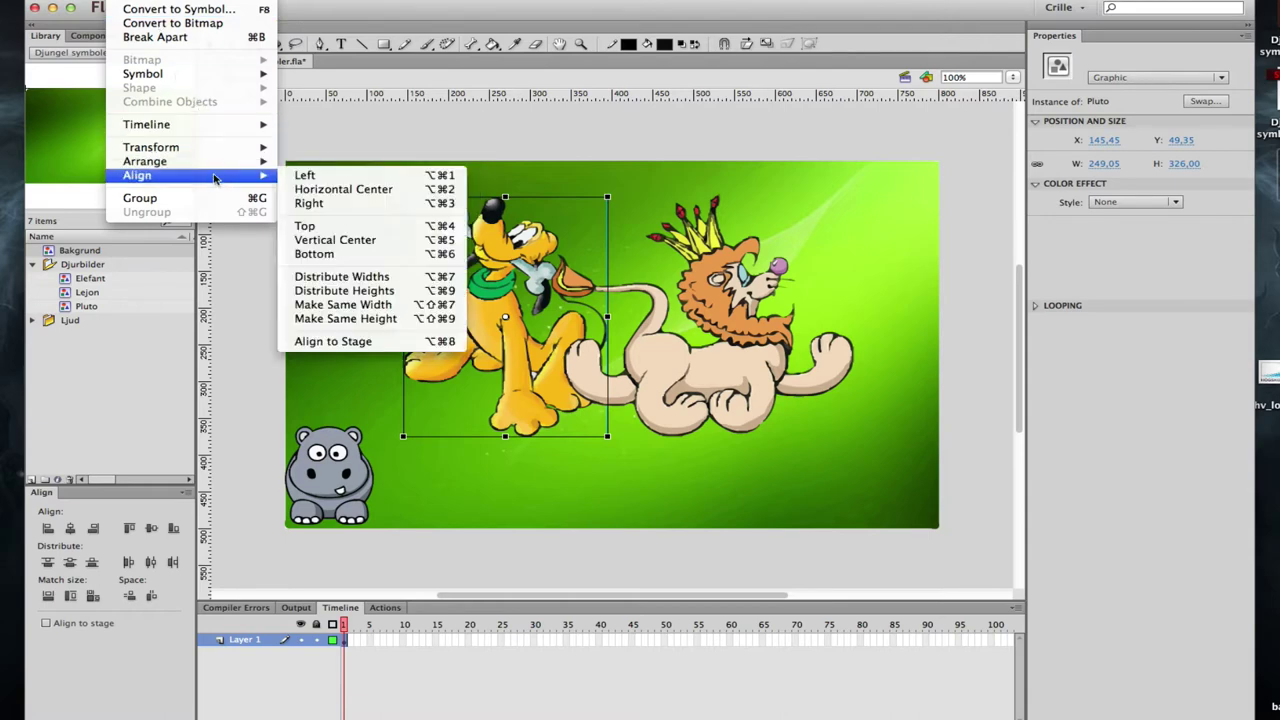
mouse_move(211, 165)
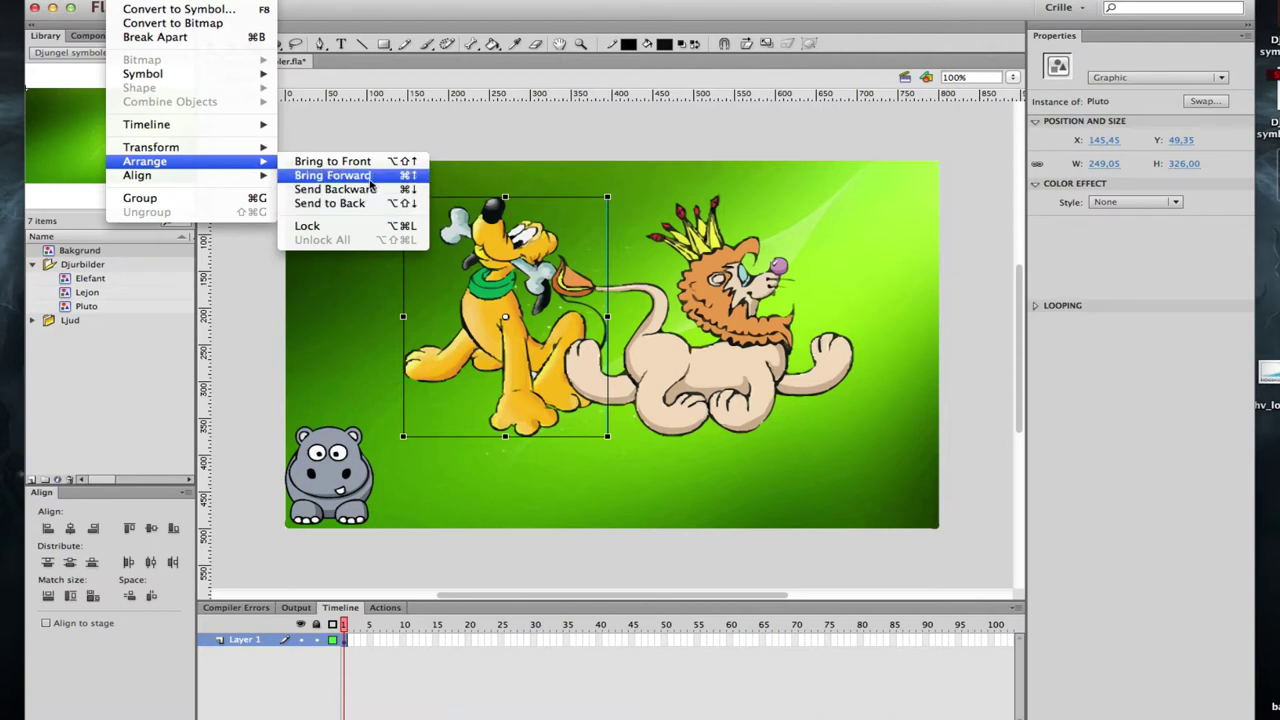
click(369, 179)
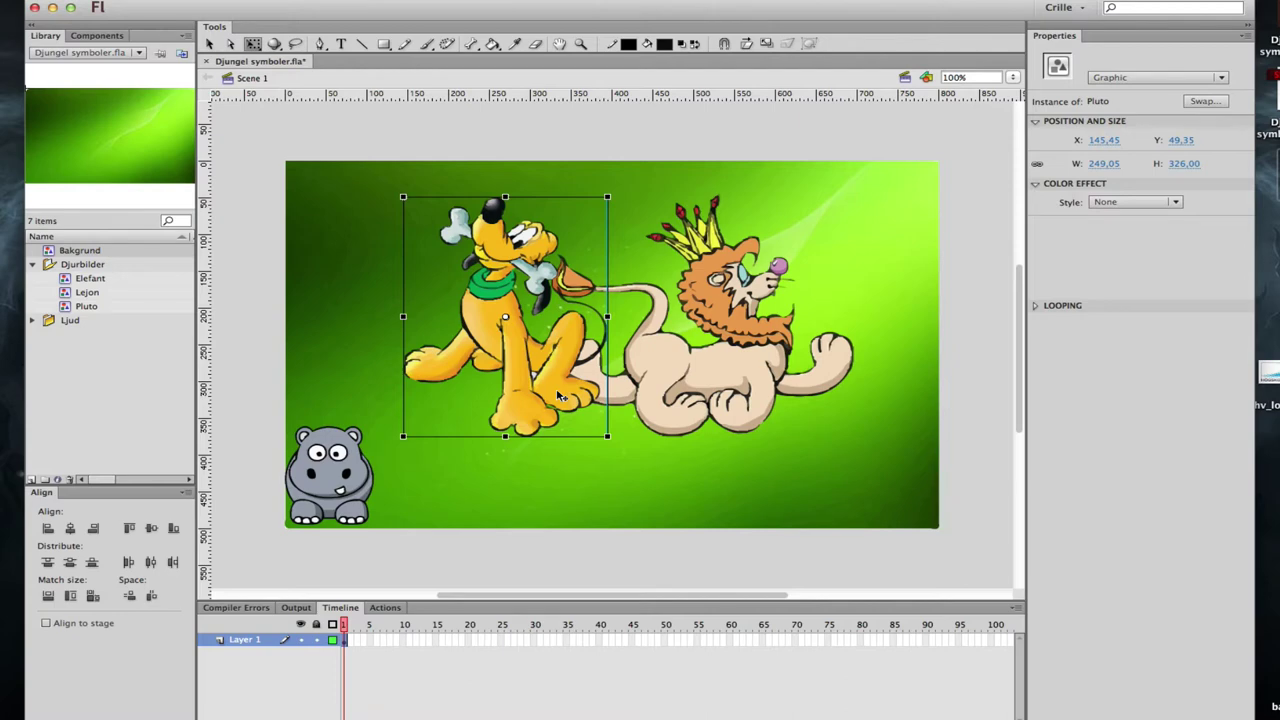
- Bring the lion graphic forward one level in the stacking order, in front of Pluto
click(674, 355)
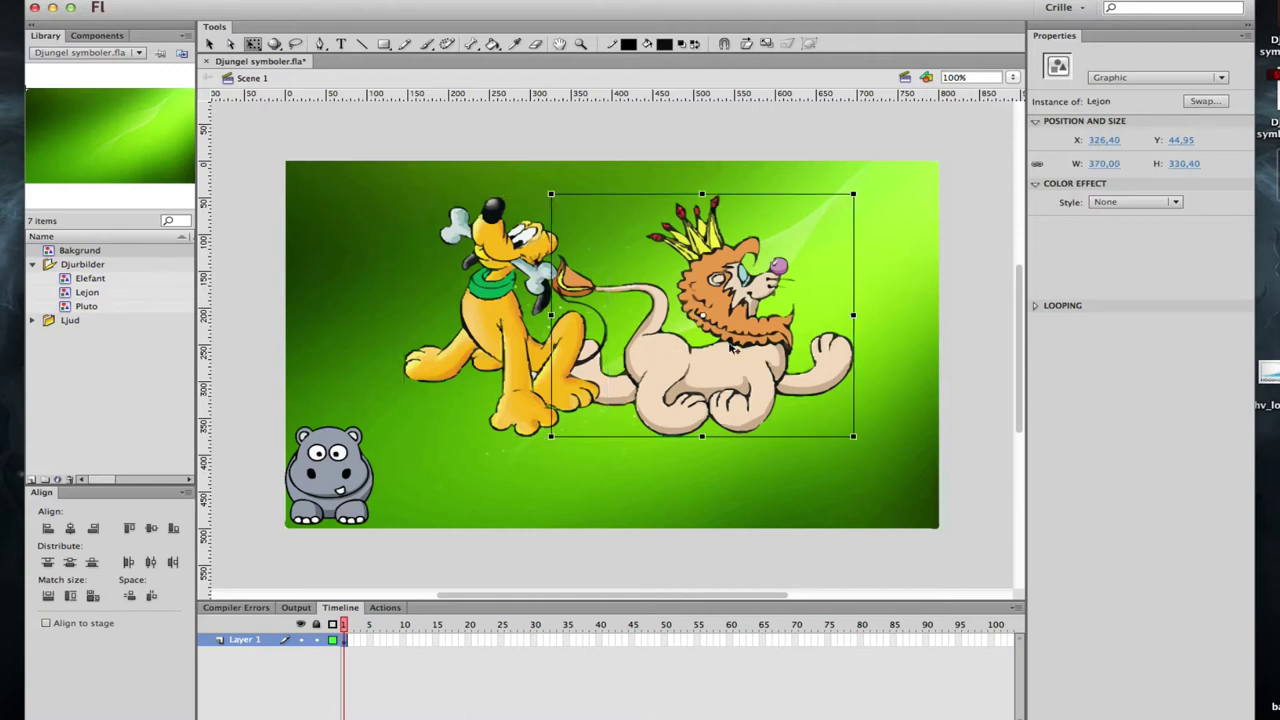
right_click(665, 343)
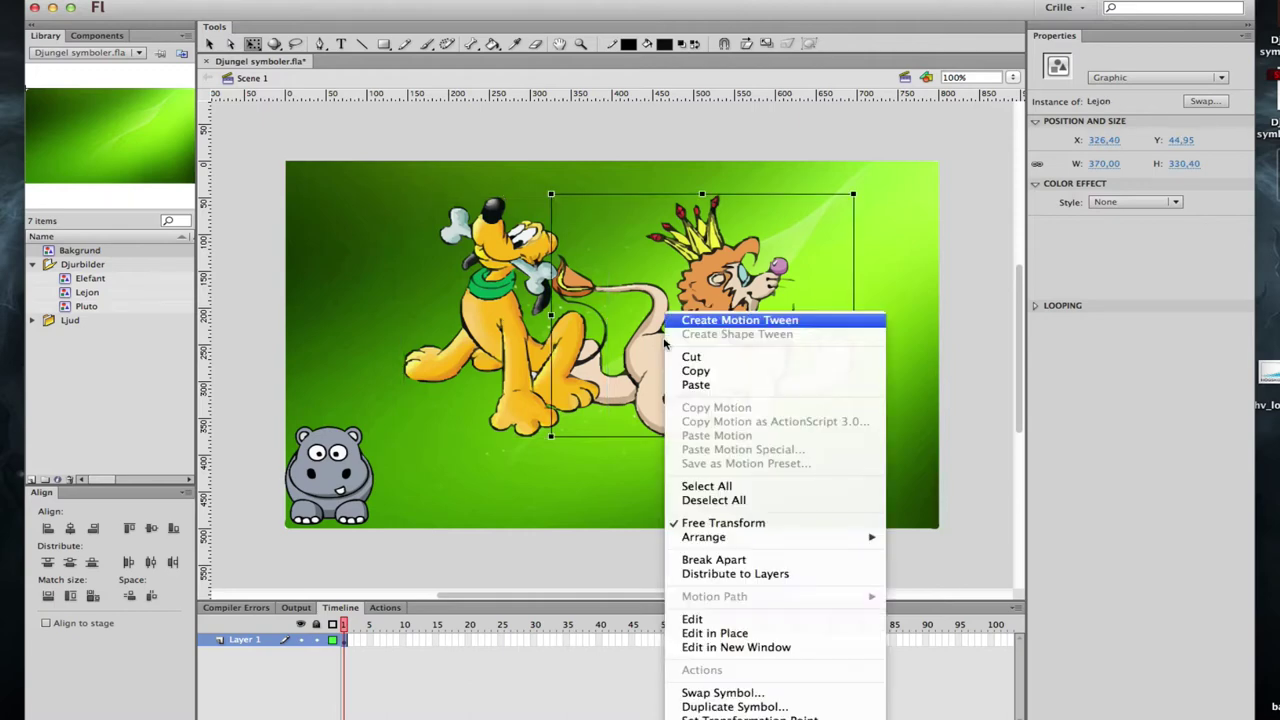
mouse_move(764, 541)
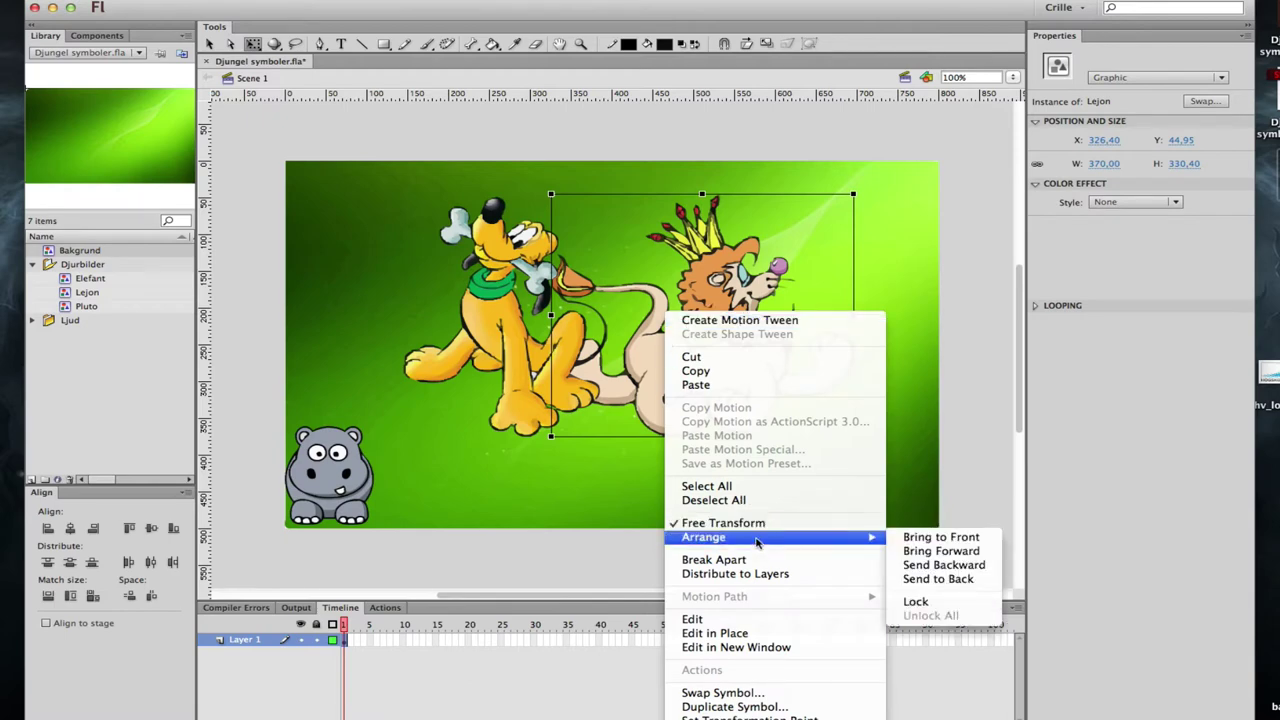
click(941, 551)
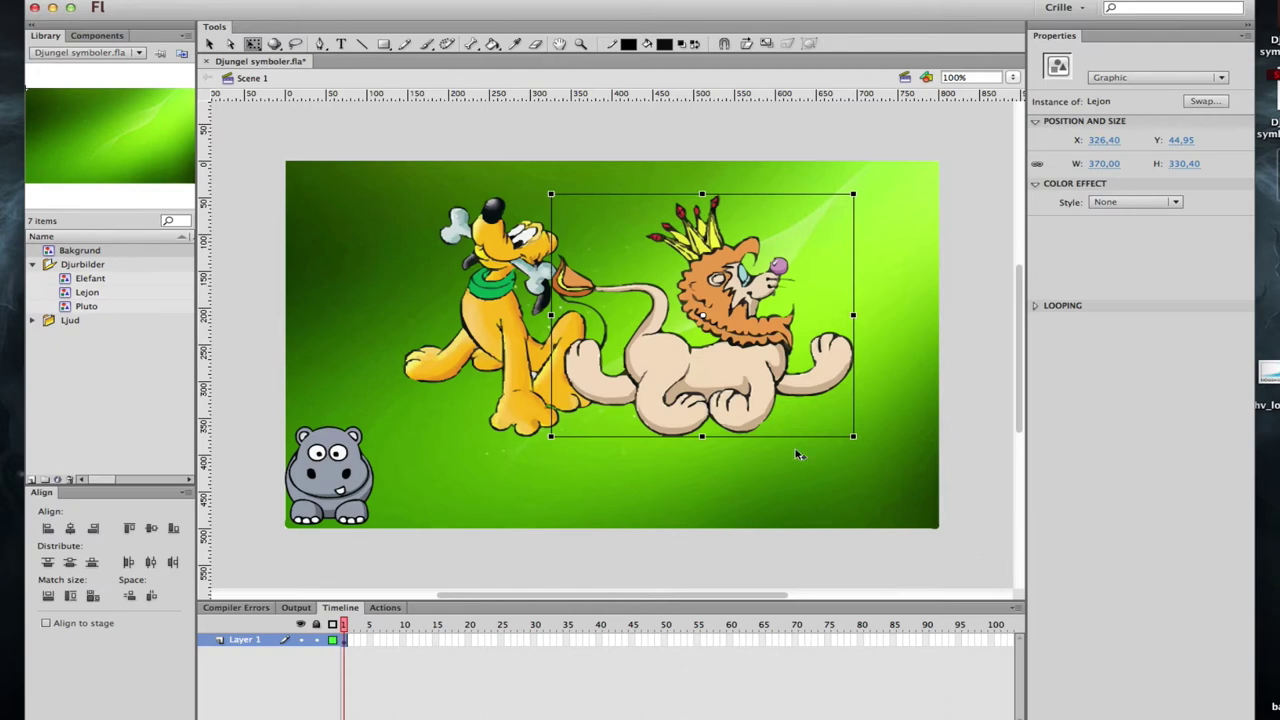
- Send the lion graphic backward one level in the stacking order, behind Pluto
right_click(728, 362)
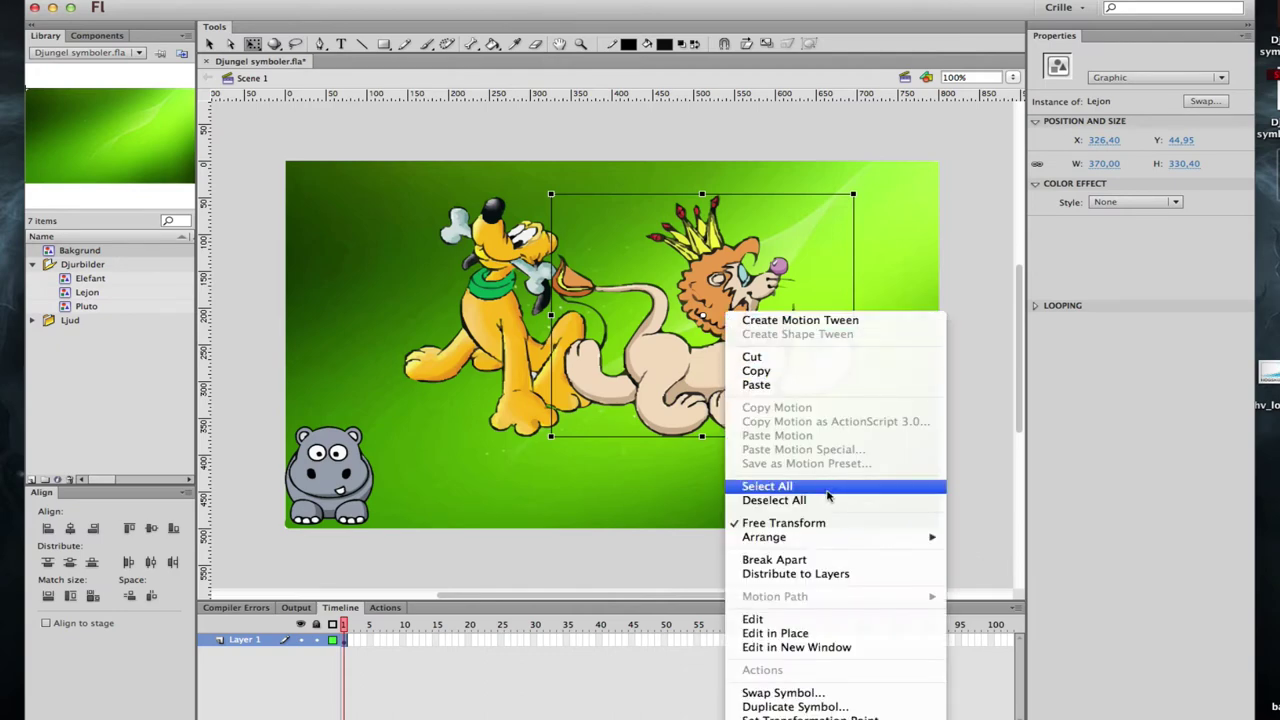
mouse_move(835, 538)
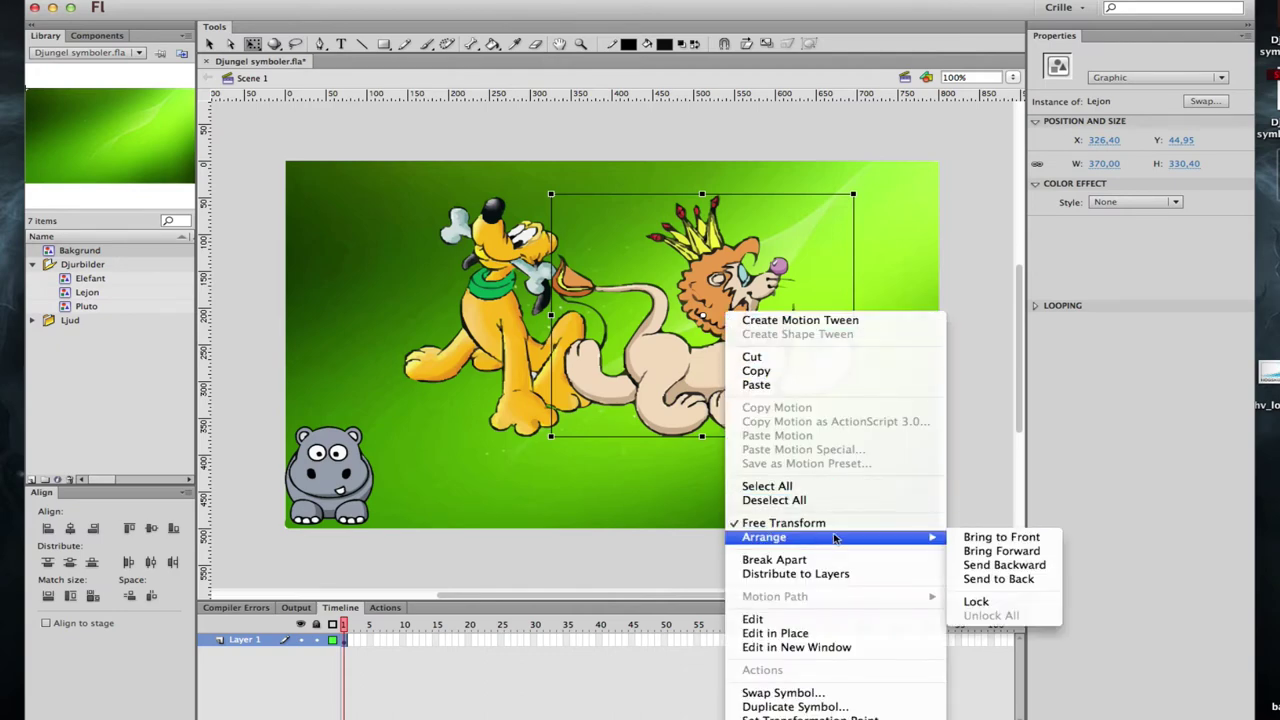
click(1050, 566)
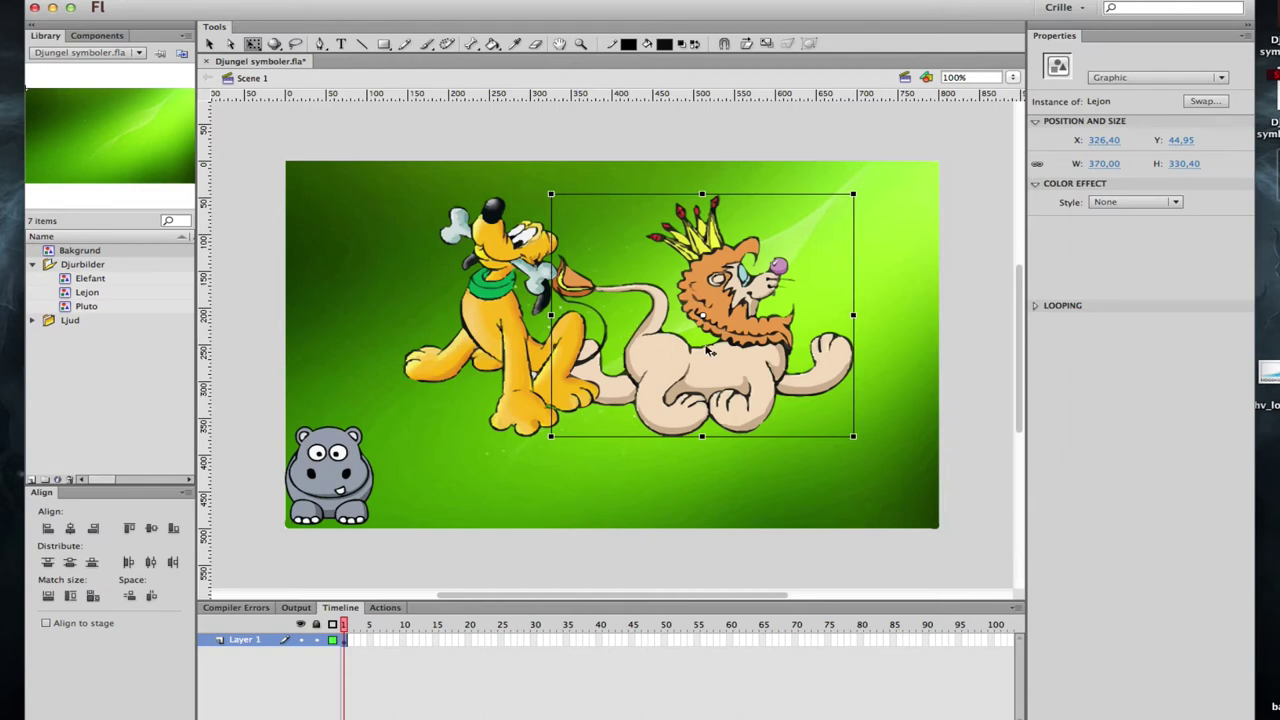
- Send the lion to the very back behind the background, and bring it forward again to sit behind Pluto
right_click(666, 359)
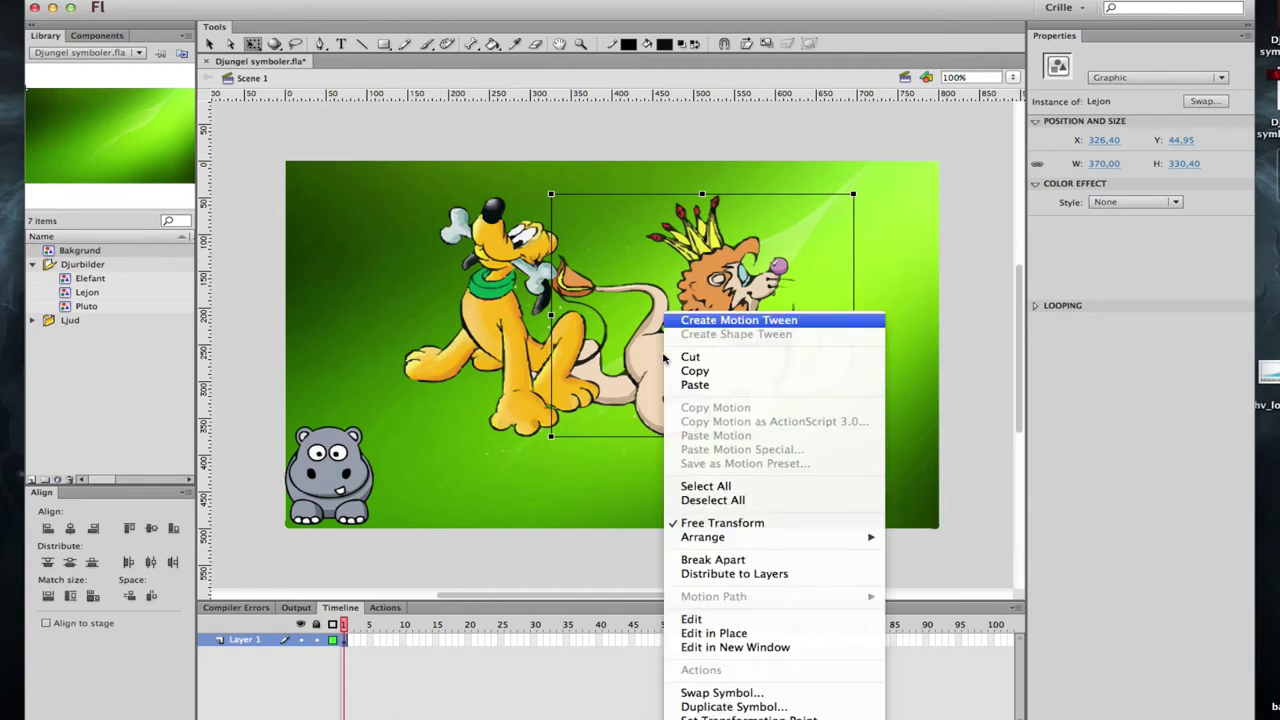
mouse_move(784, 543)
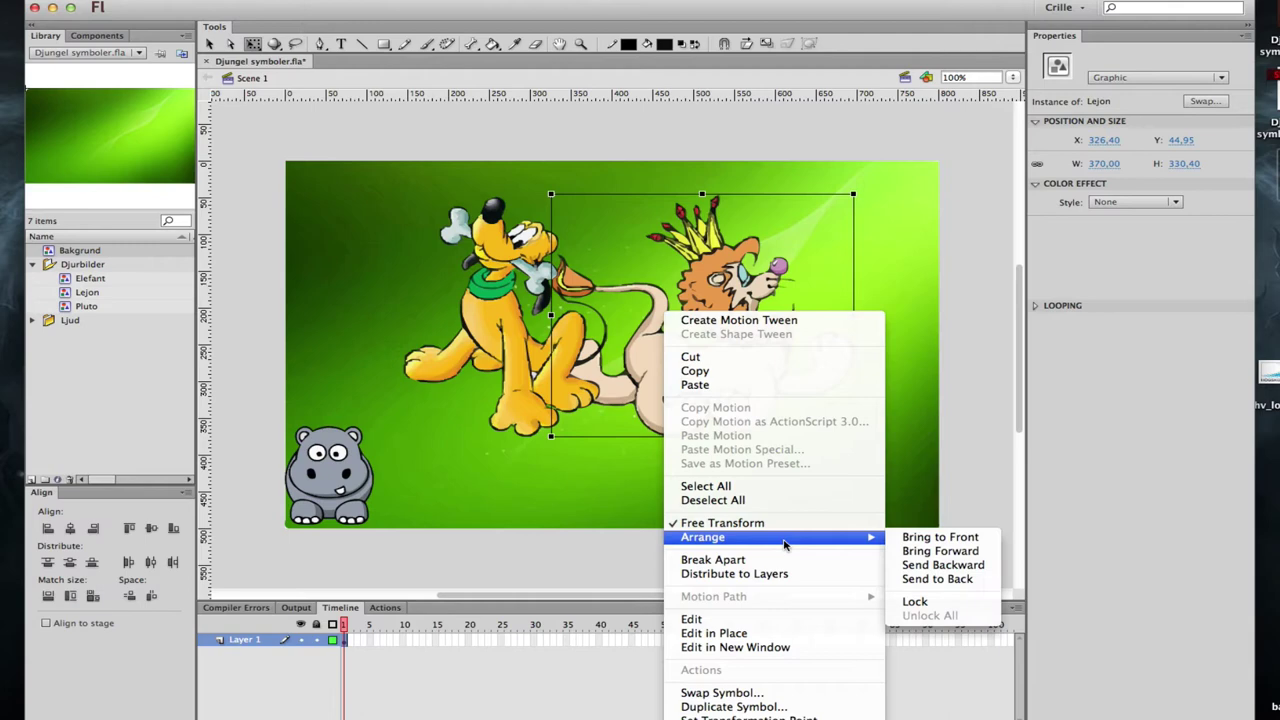
click(973, 580)
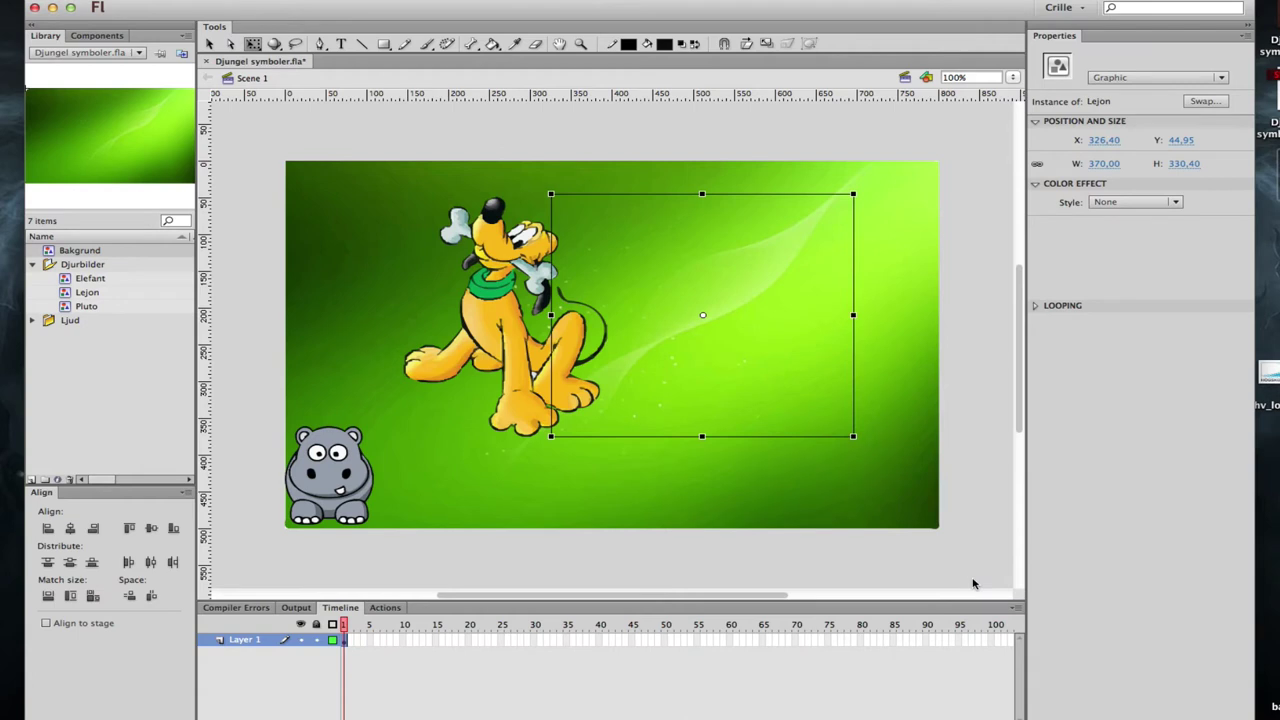
key(super+Up)
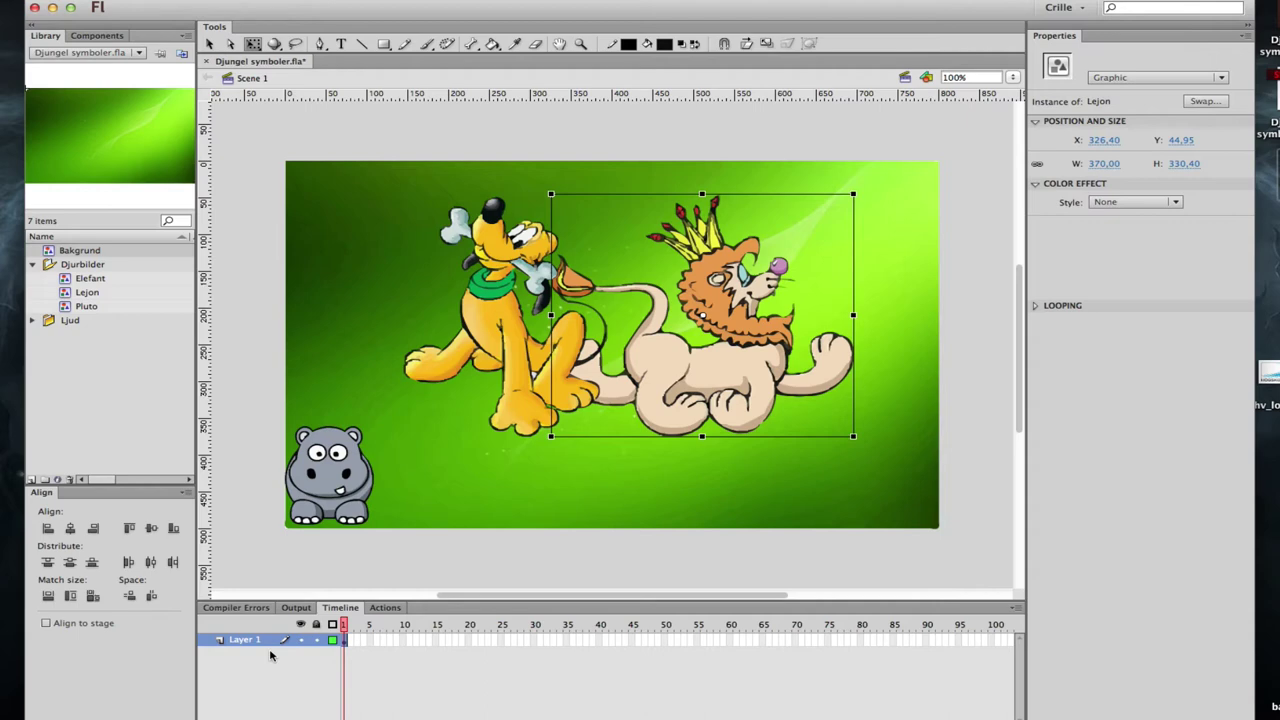
click(265, 328)
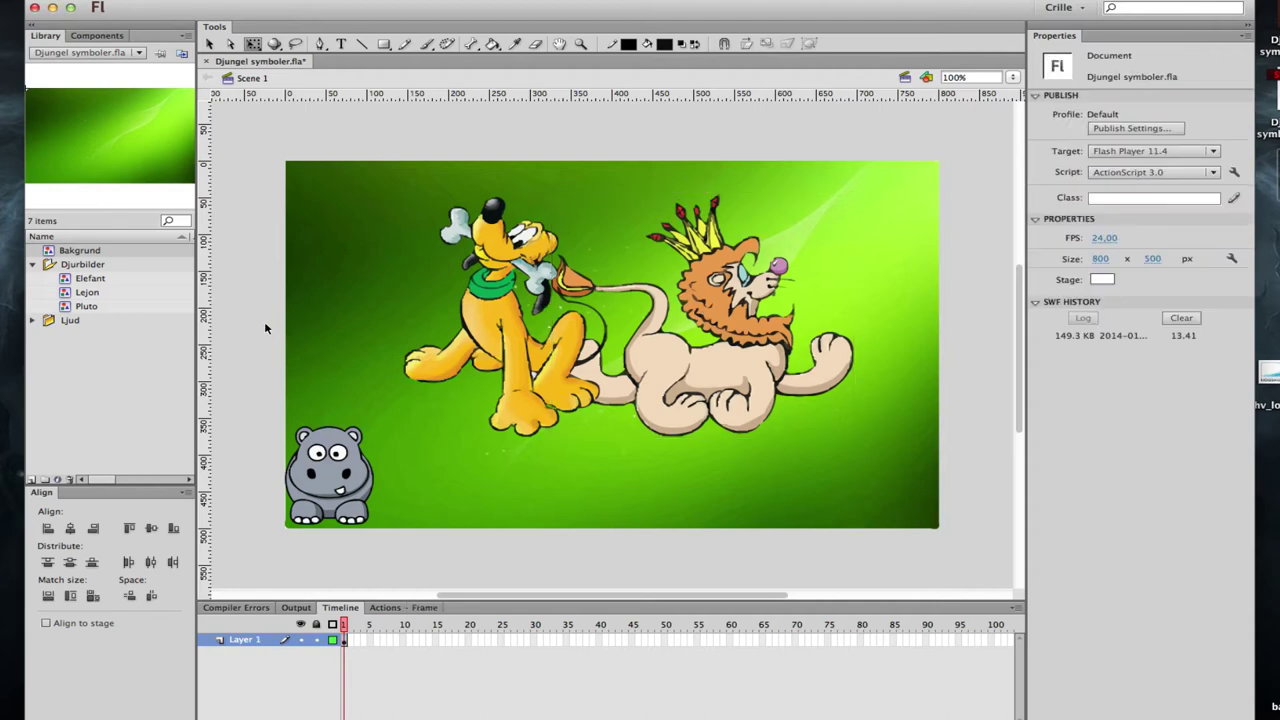
key(super+a)
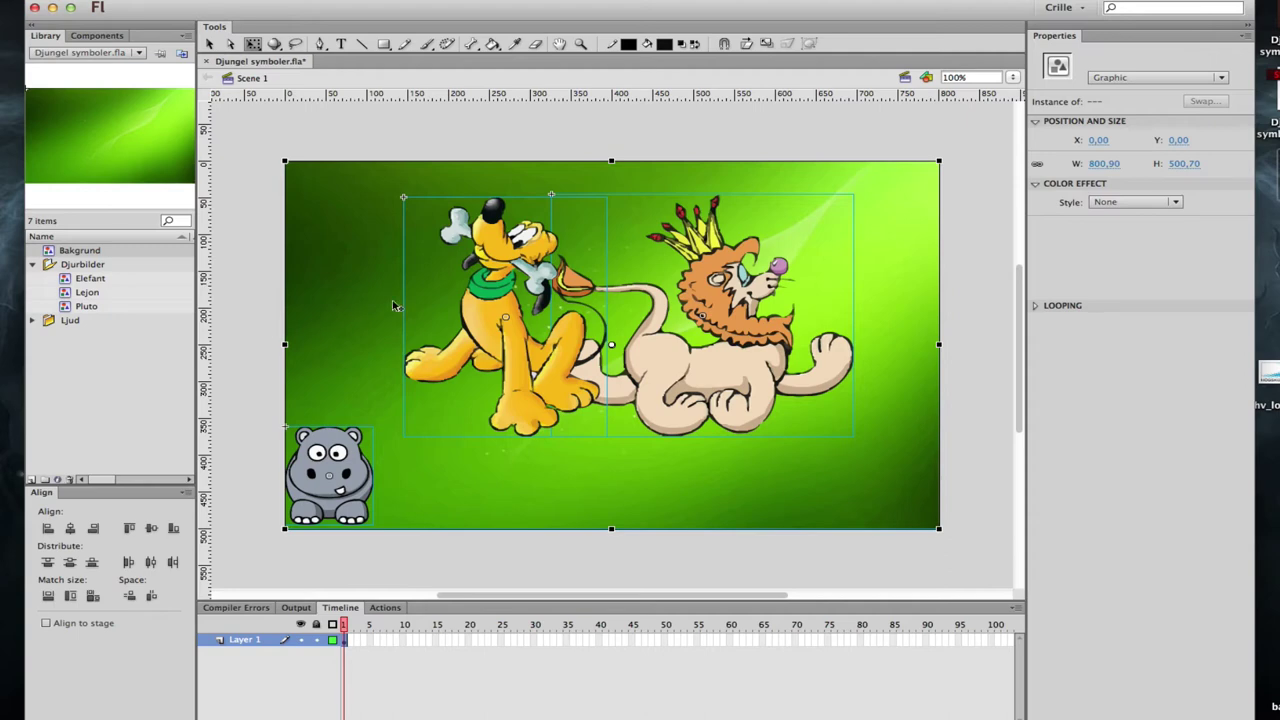
right_click(508, 257)
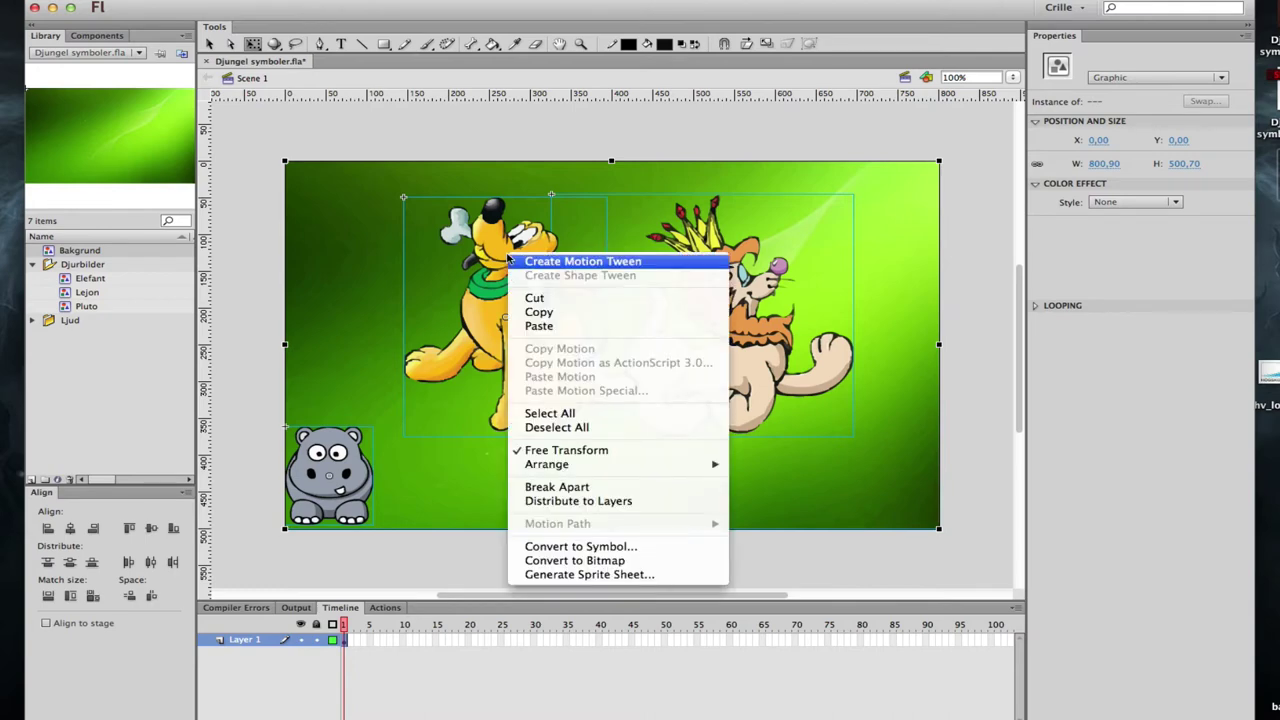
click(615, 510)
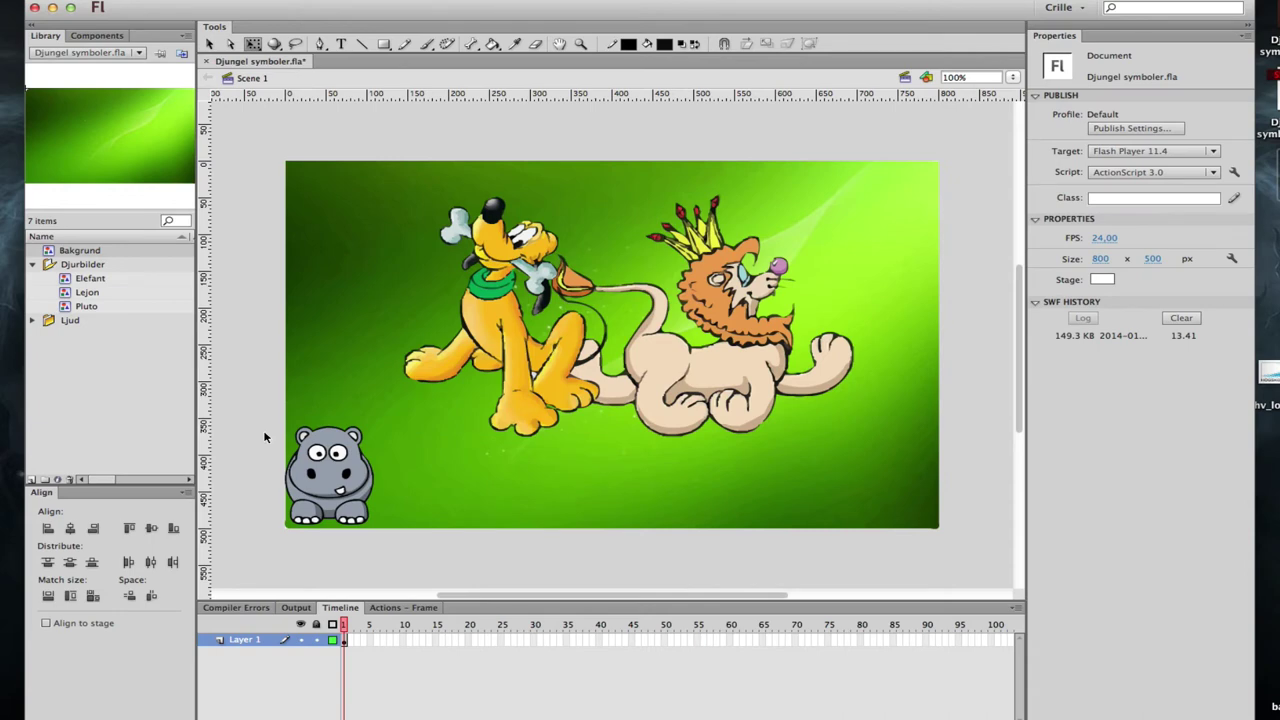
- Distribute all objects on the stage to their own layers and save the document
key(super+a)
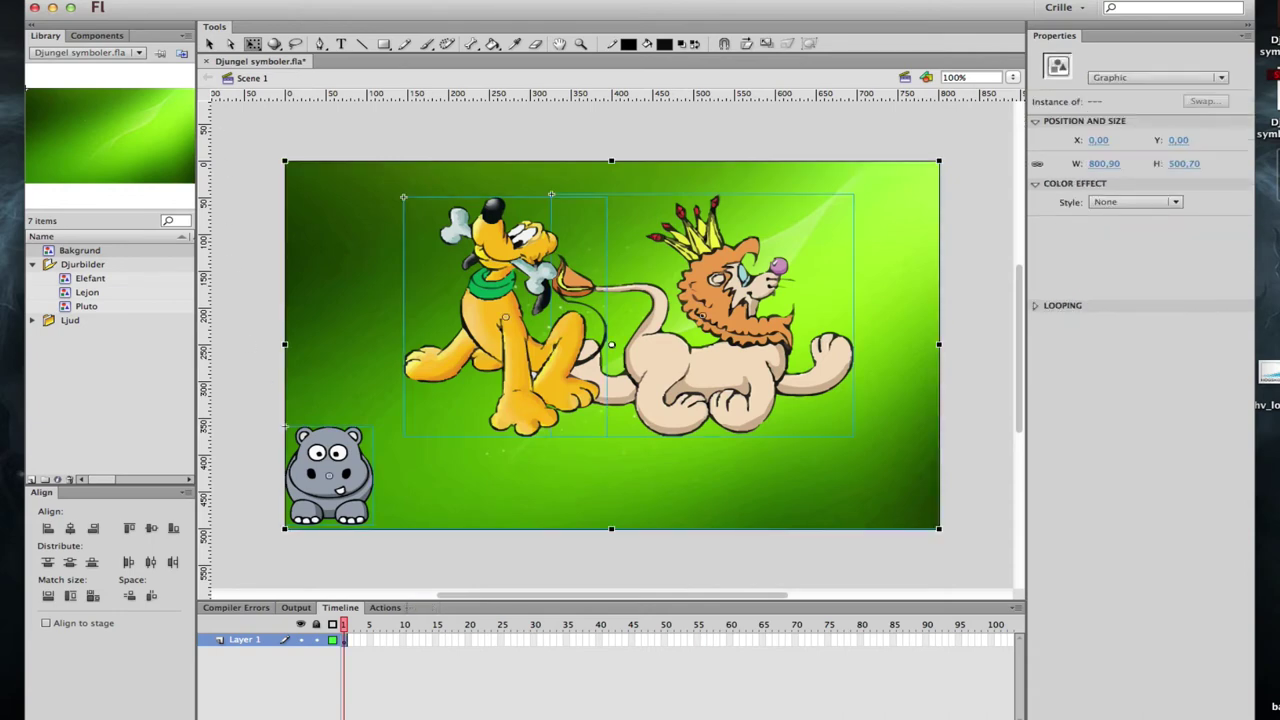
click(125, 0)
mouse_move(222, 124)
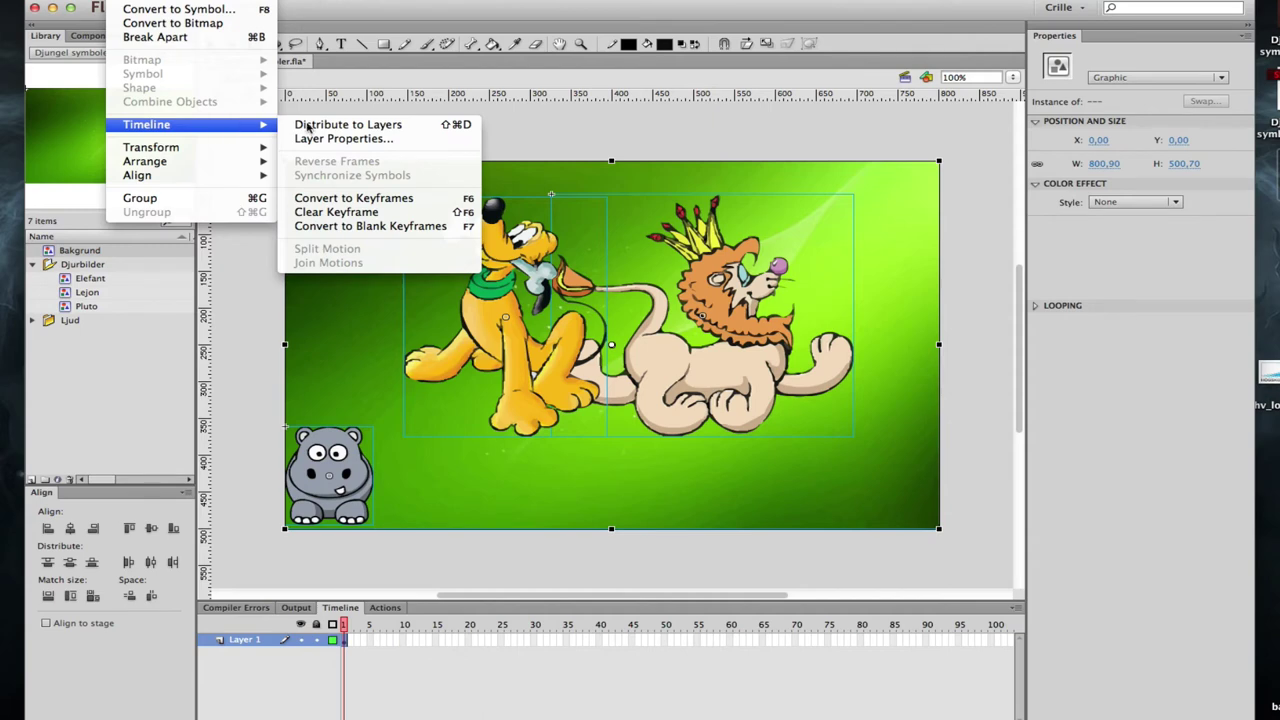
click(446, 133)
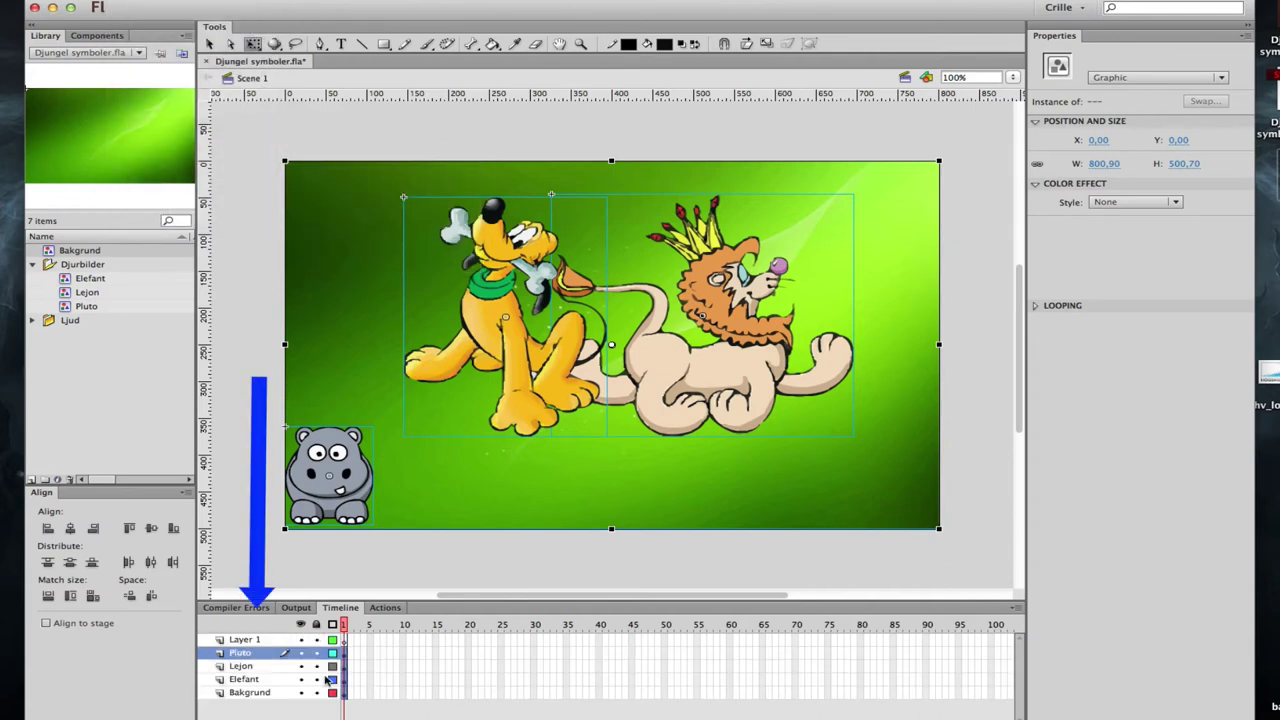
key(super+s)
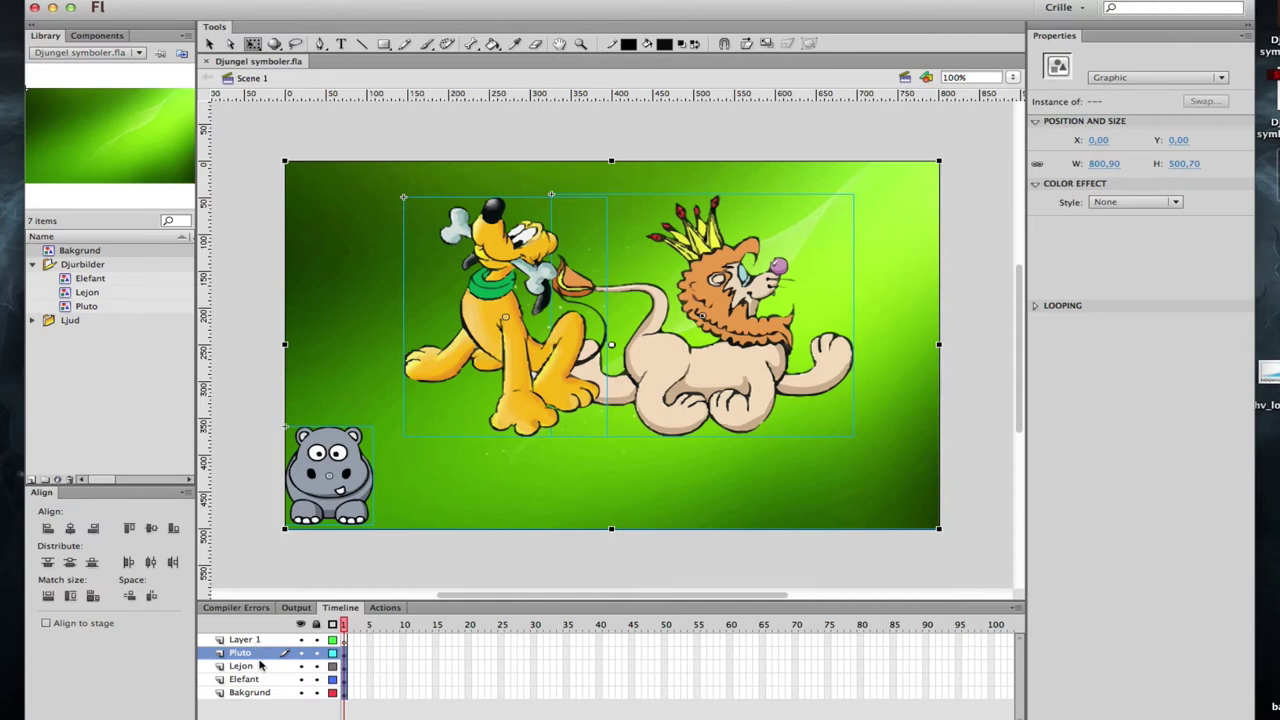
- Delete the empty Layer 1 from the timeline
click(300, 708)
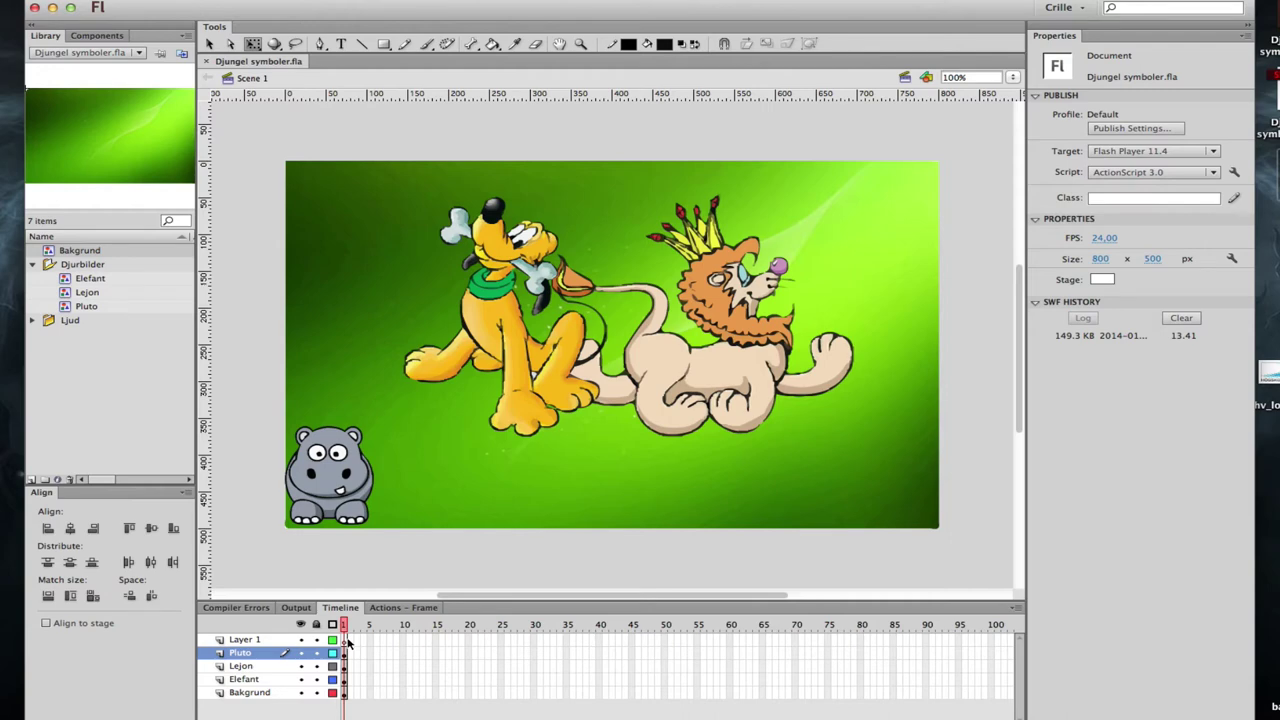
click(247, 640)
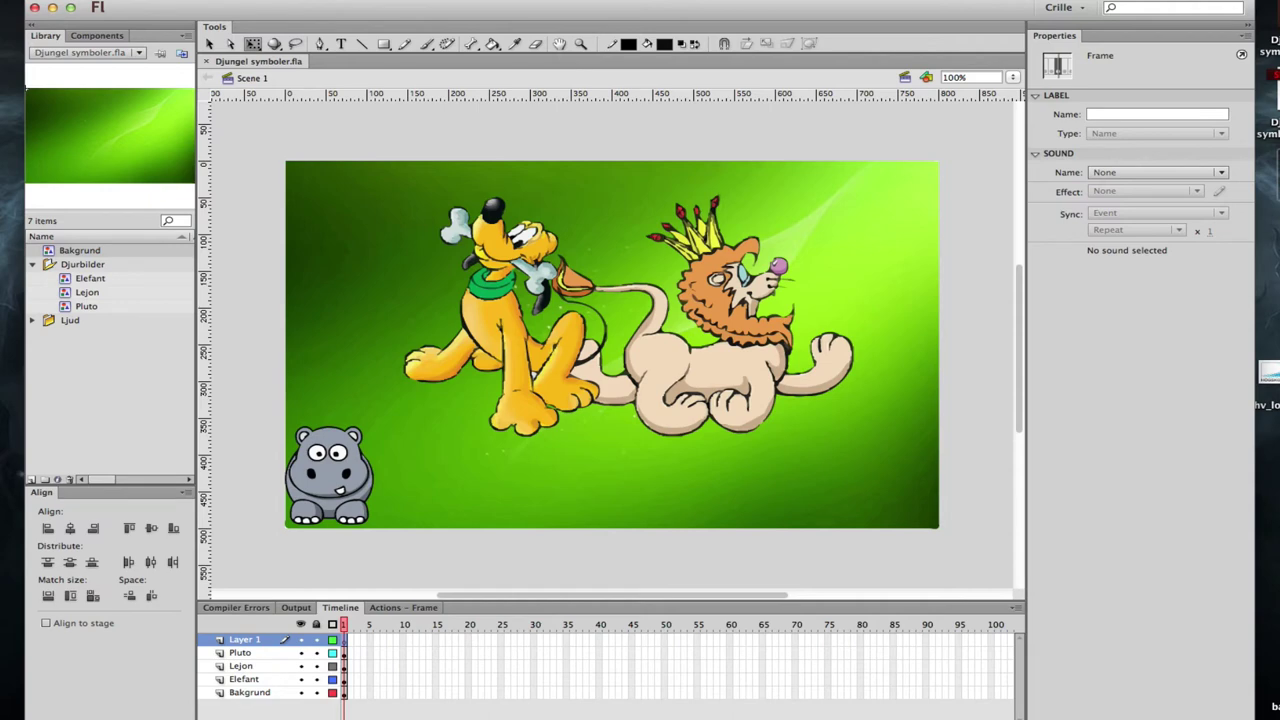
click(270, 714)
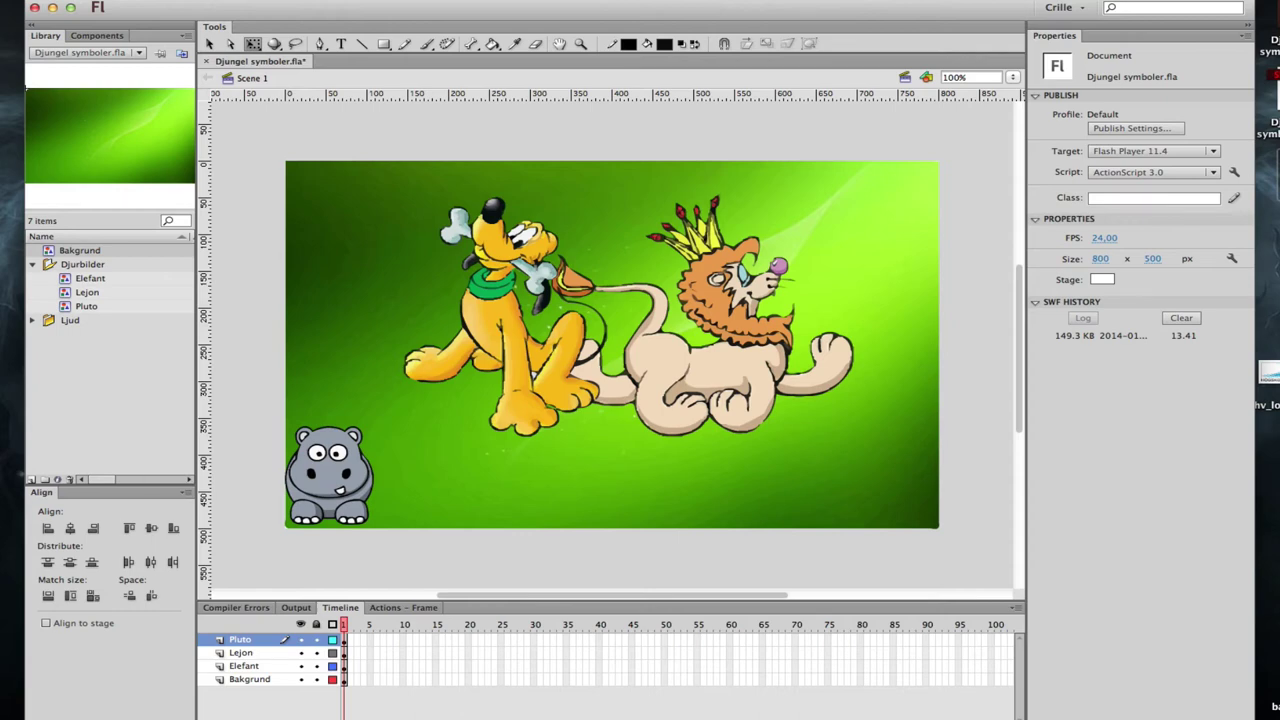
- Add the red text "Välkommen till djuren" below the animals on the Pluto layer, and switch to the Selection tool
click(340, 45)
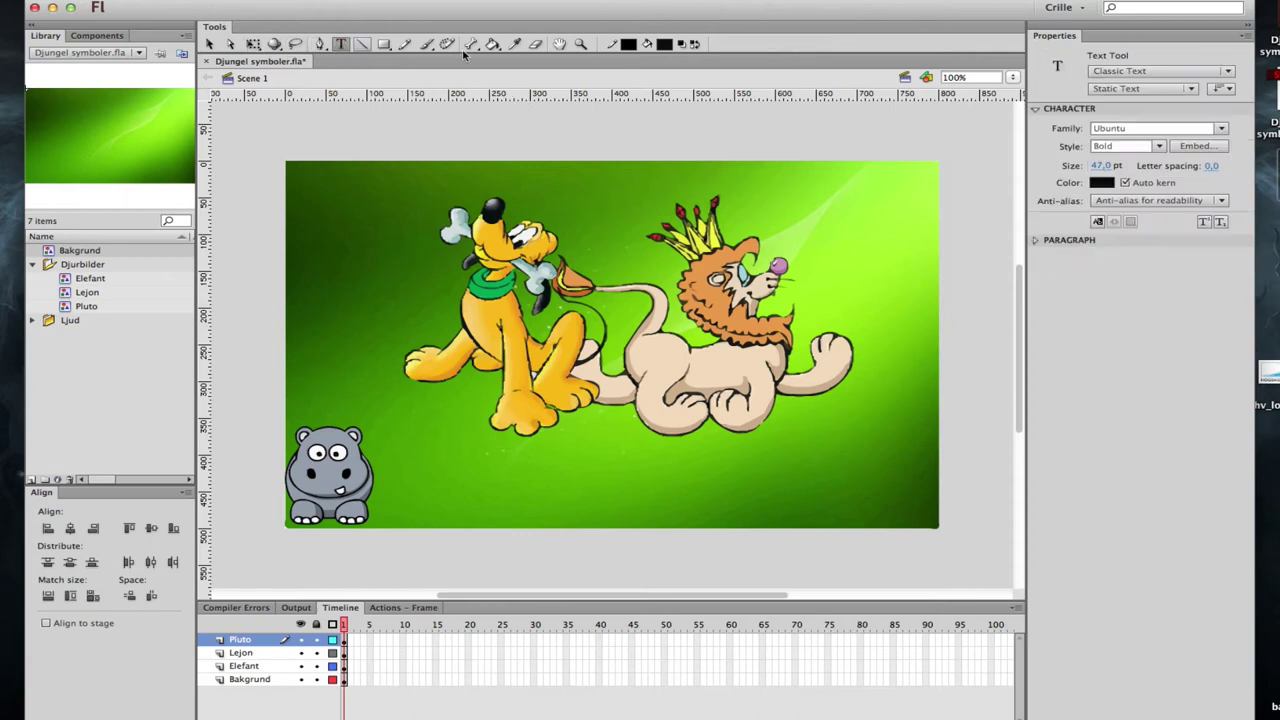
click(664, 45)
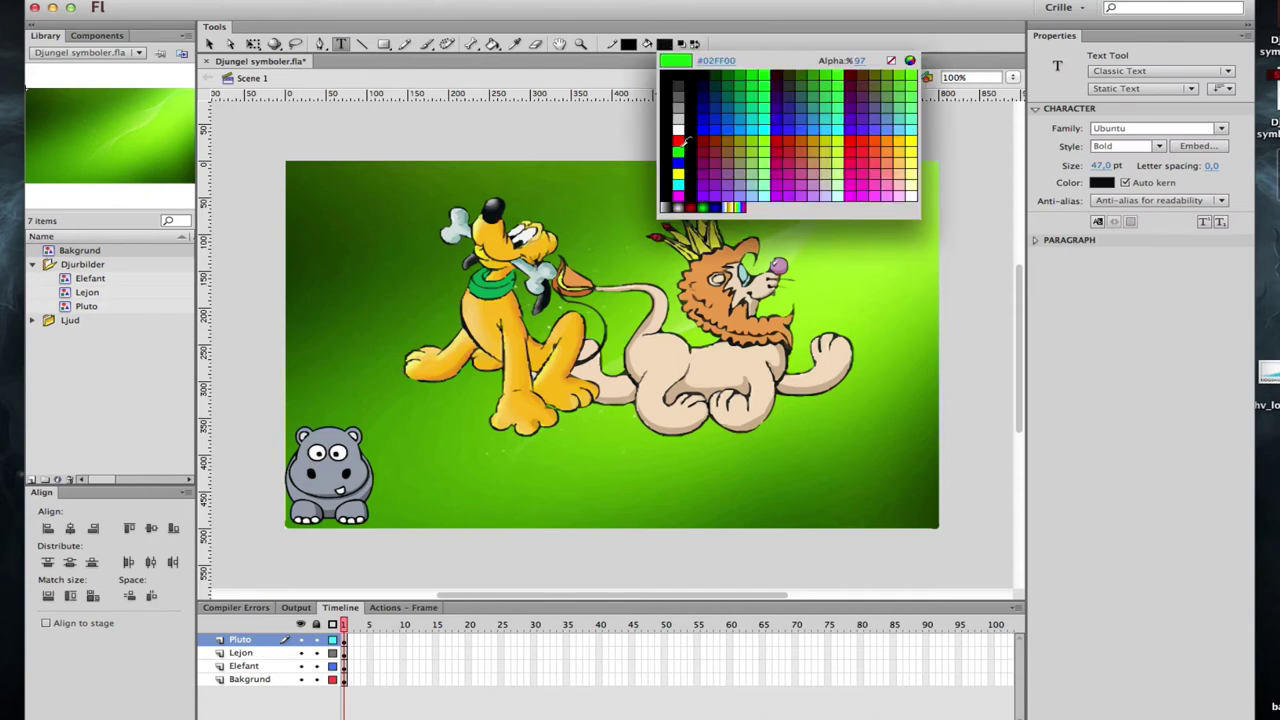
click(679, 140)
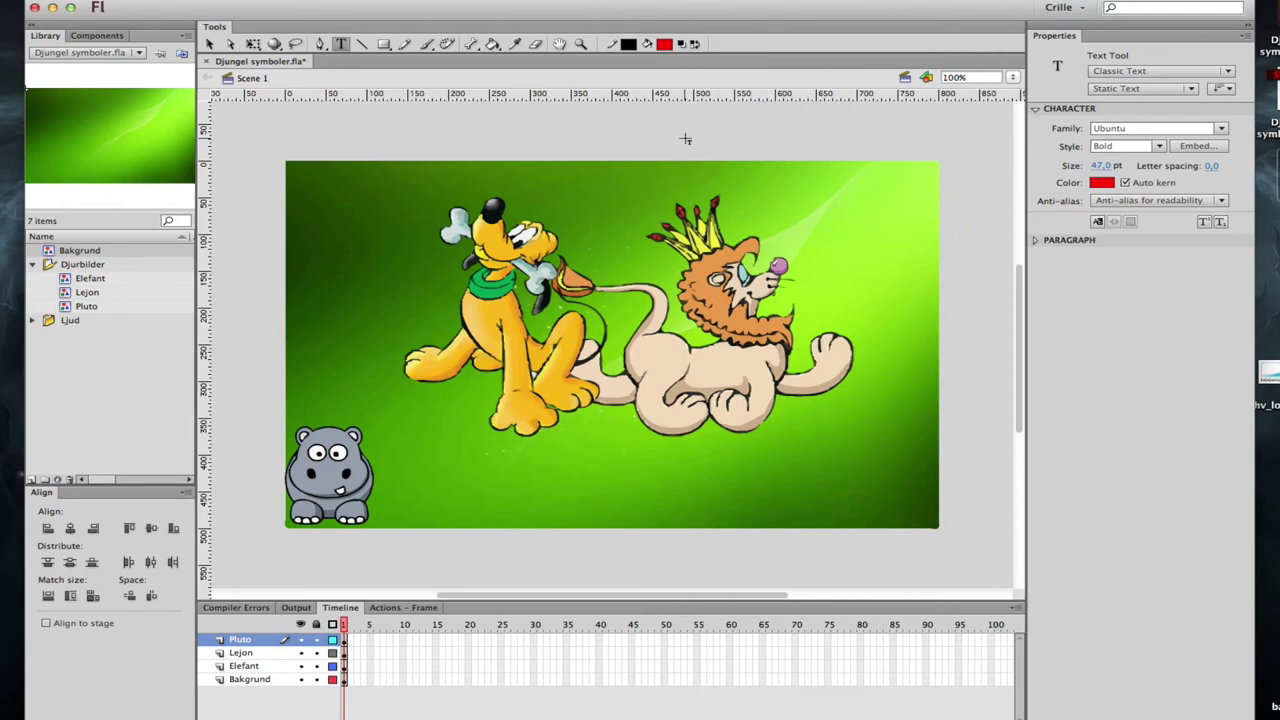
click(470, 480)
text(Välkommen)
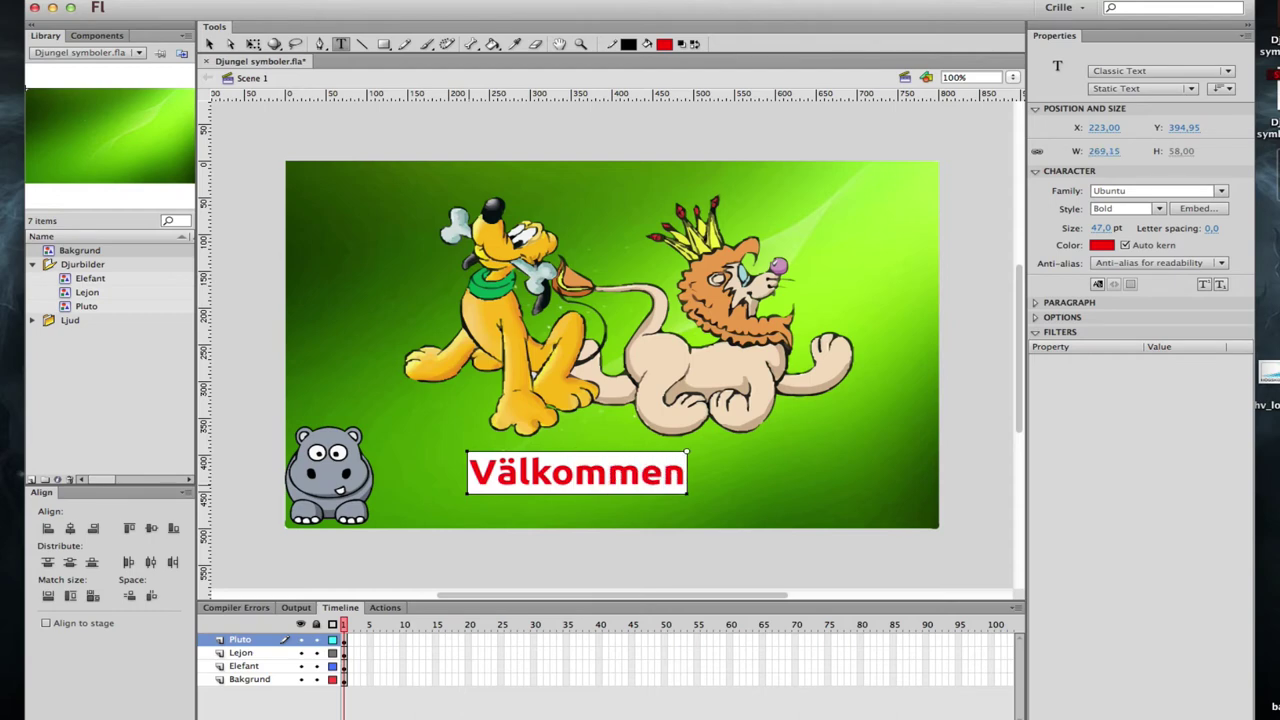
text( till djur)
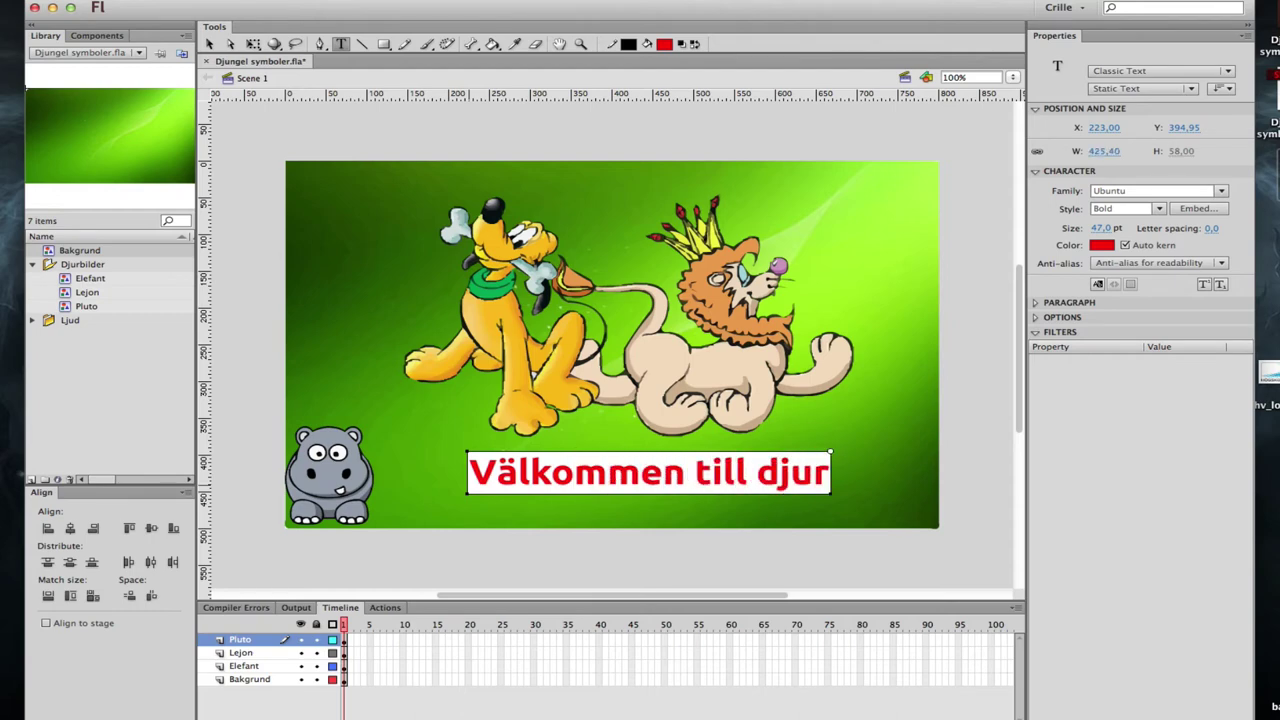
text(en)
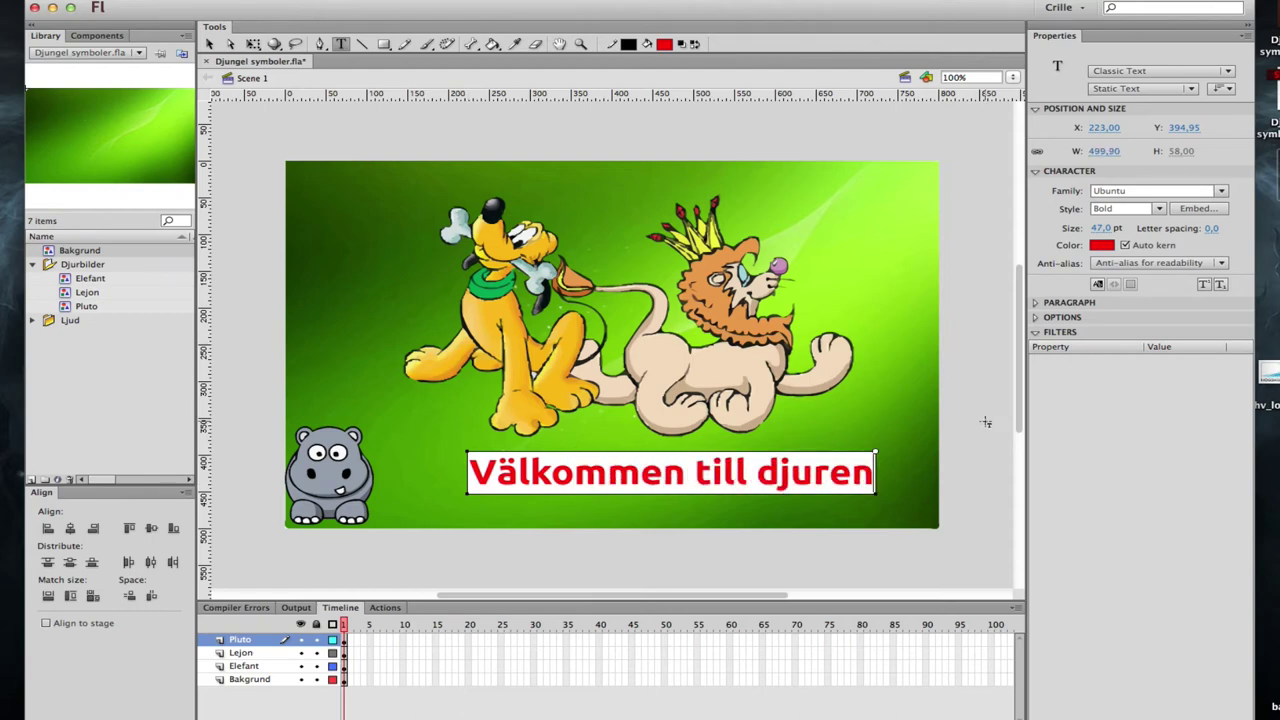
key(Escape)
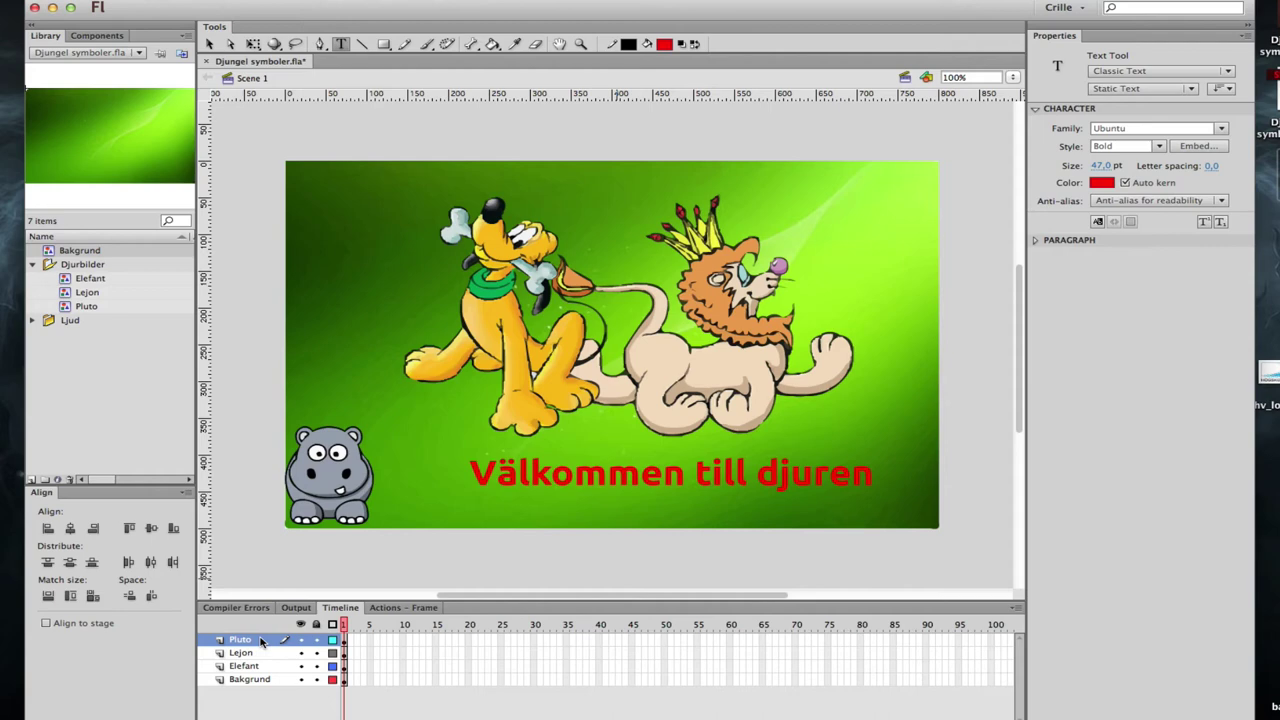
click(211, 45)
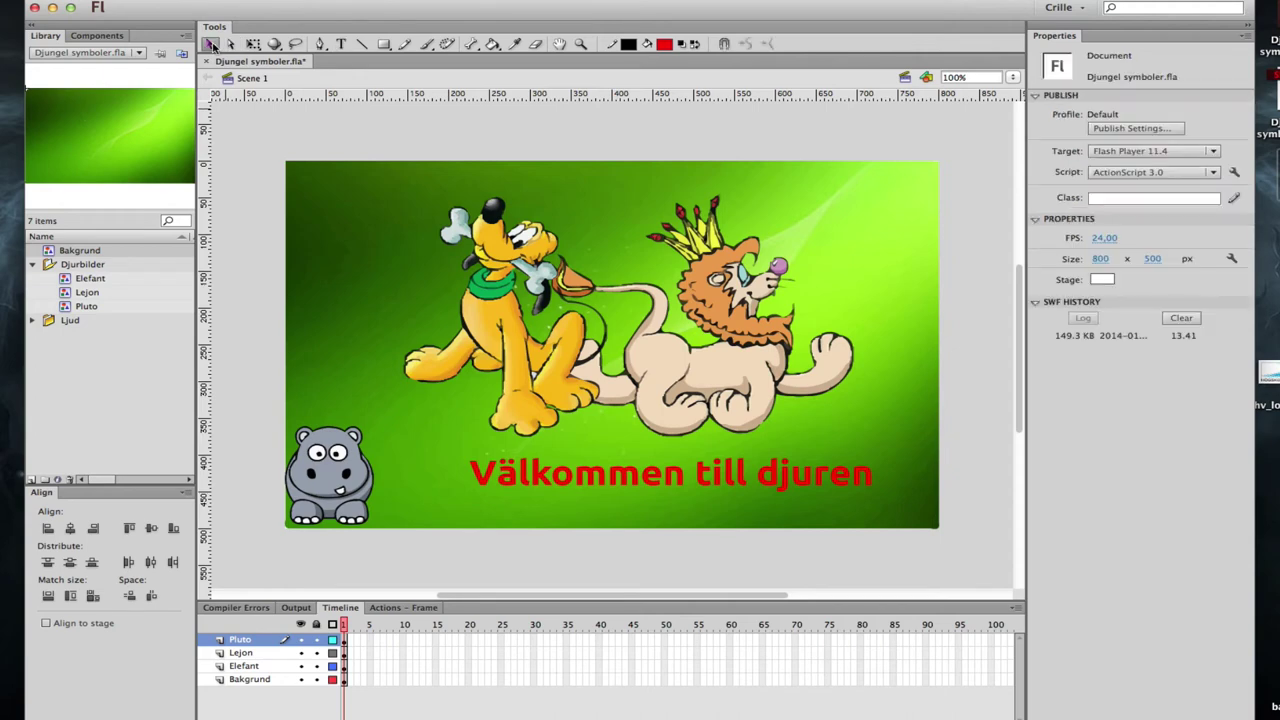
- Cut the text "Välkommen till djuren" from the Pluto layer and add a new layer above Pluto
click(637, 482)
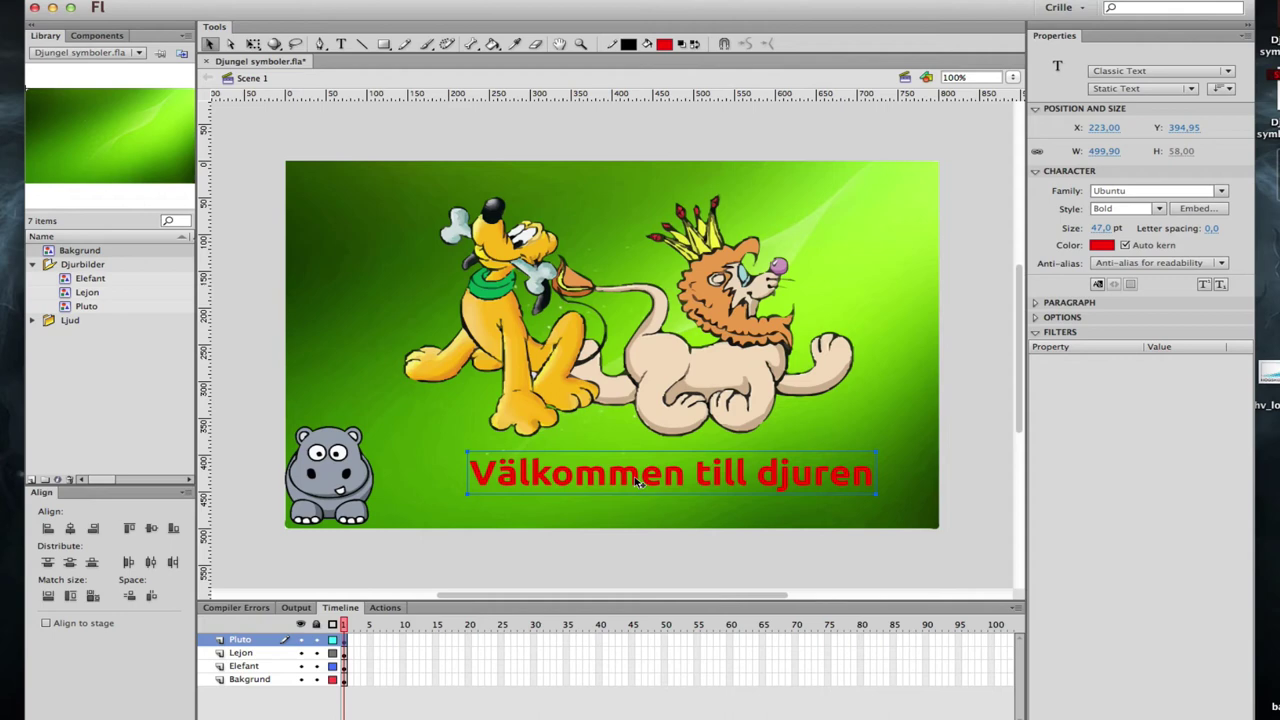
click(5, 0)
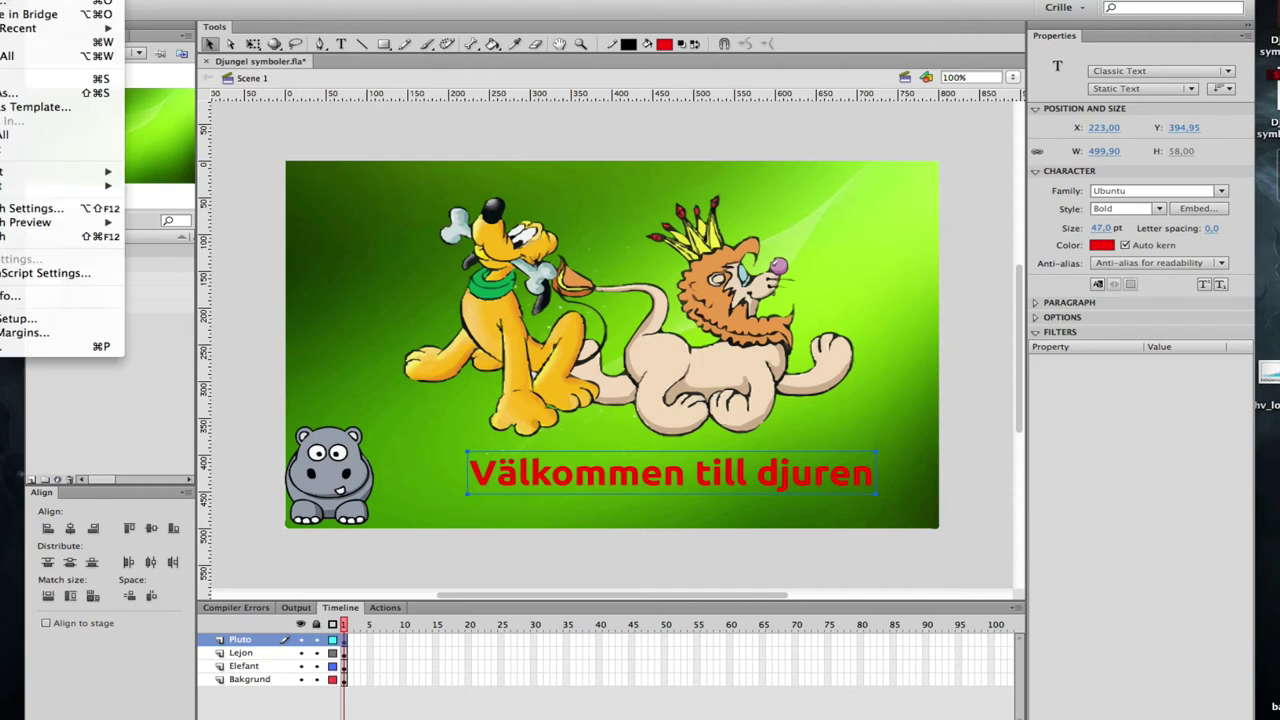
mouse_move(40, 0)
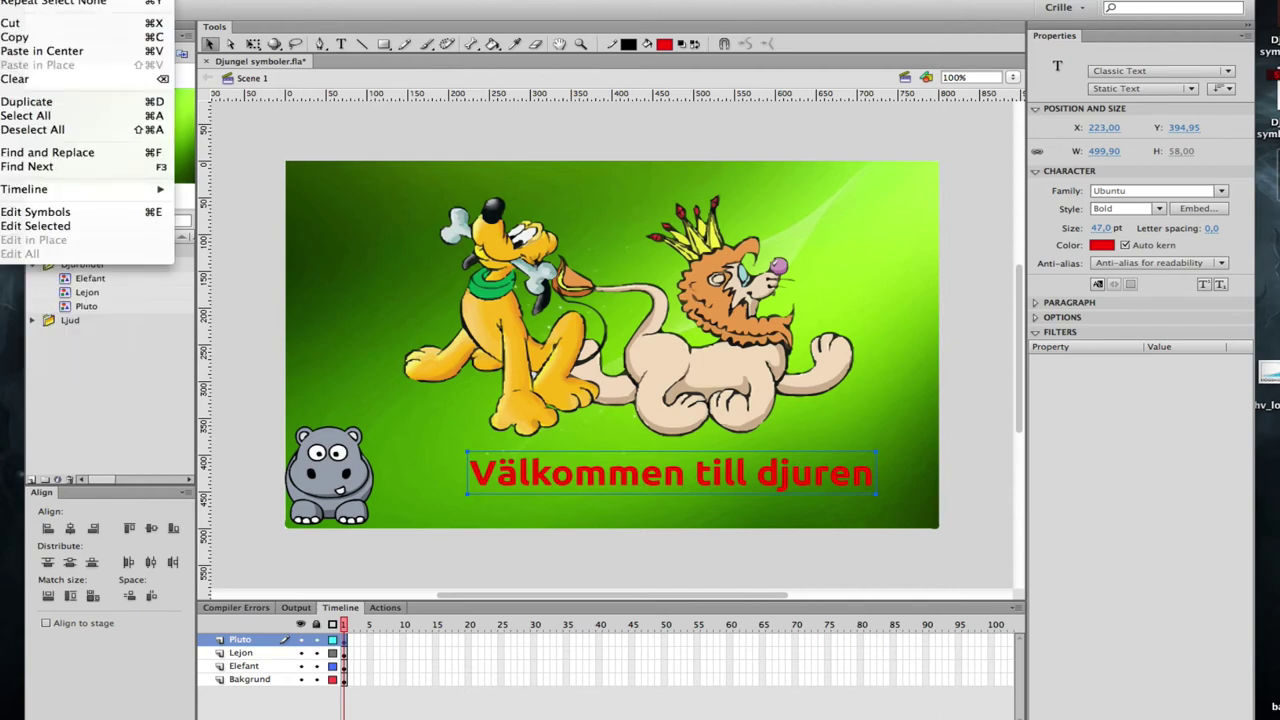
click(40, 28)
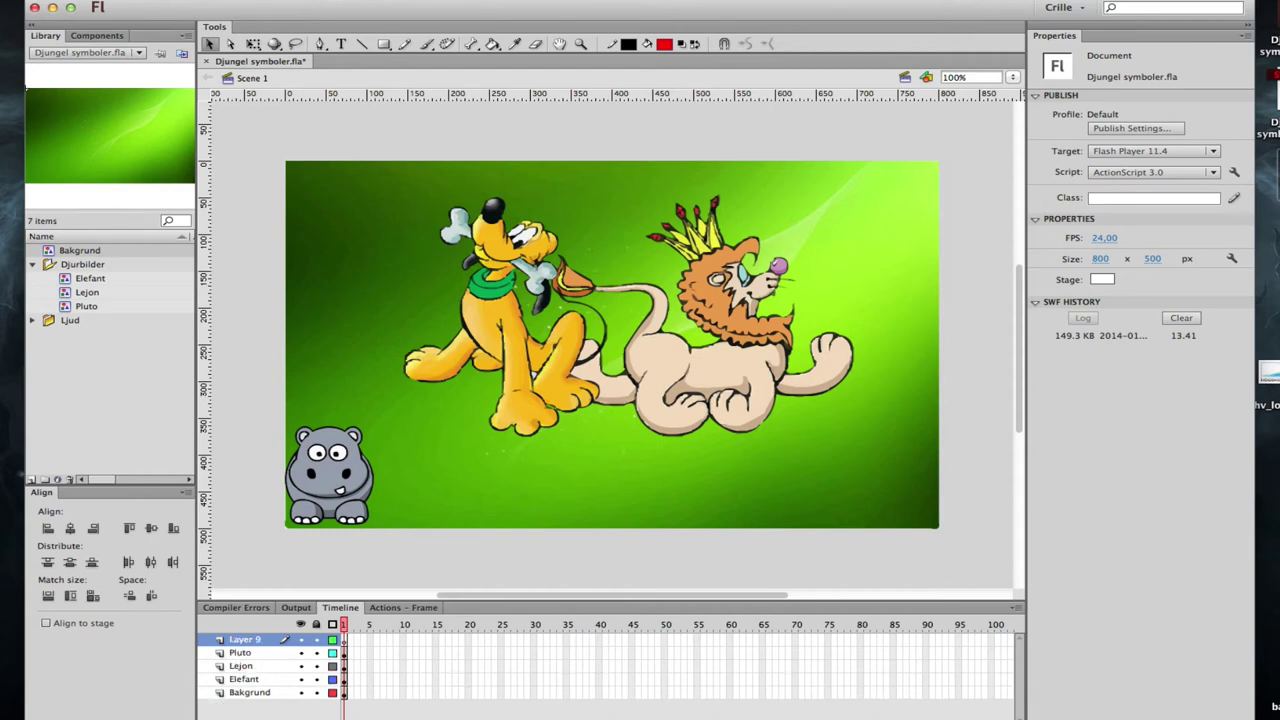
- Rename the new top layer as "Texten"
double_click(252, 642)
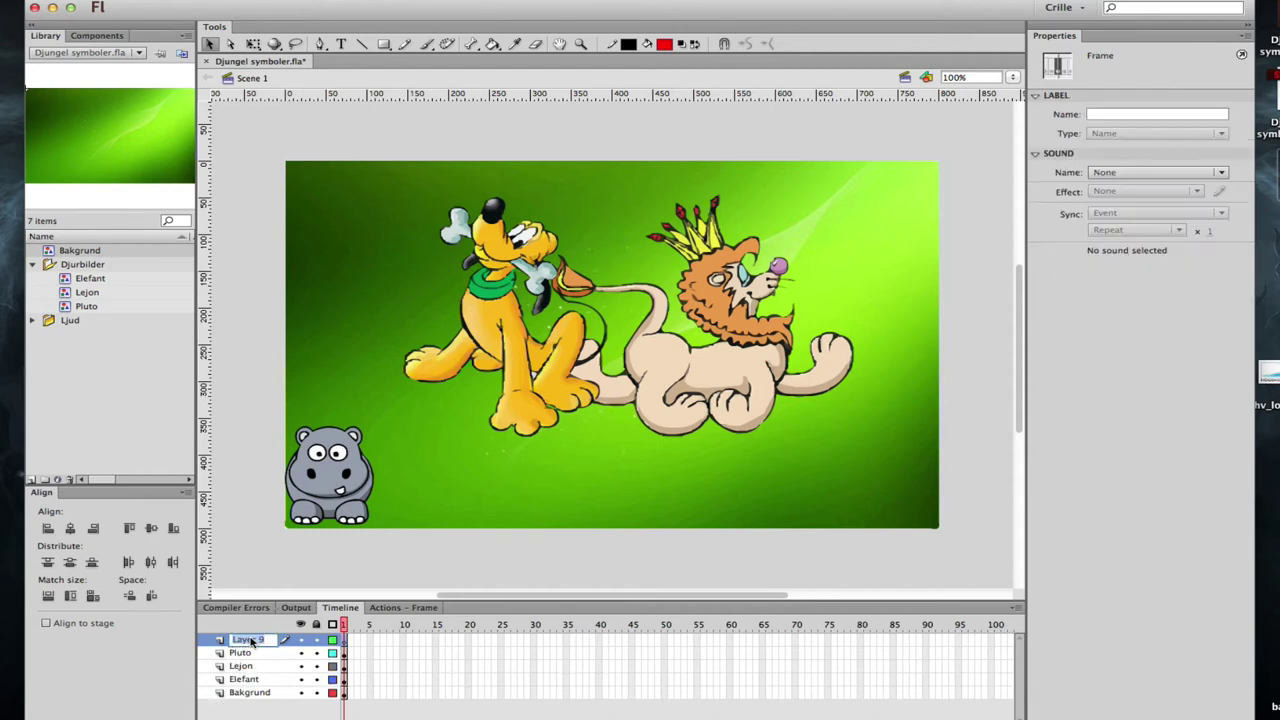
text(Texten)
key(Return)
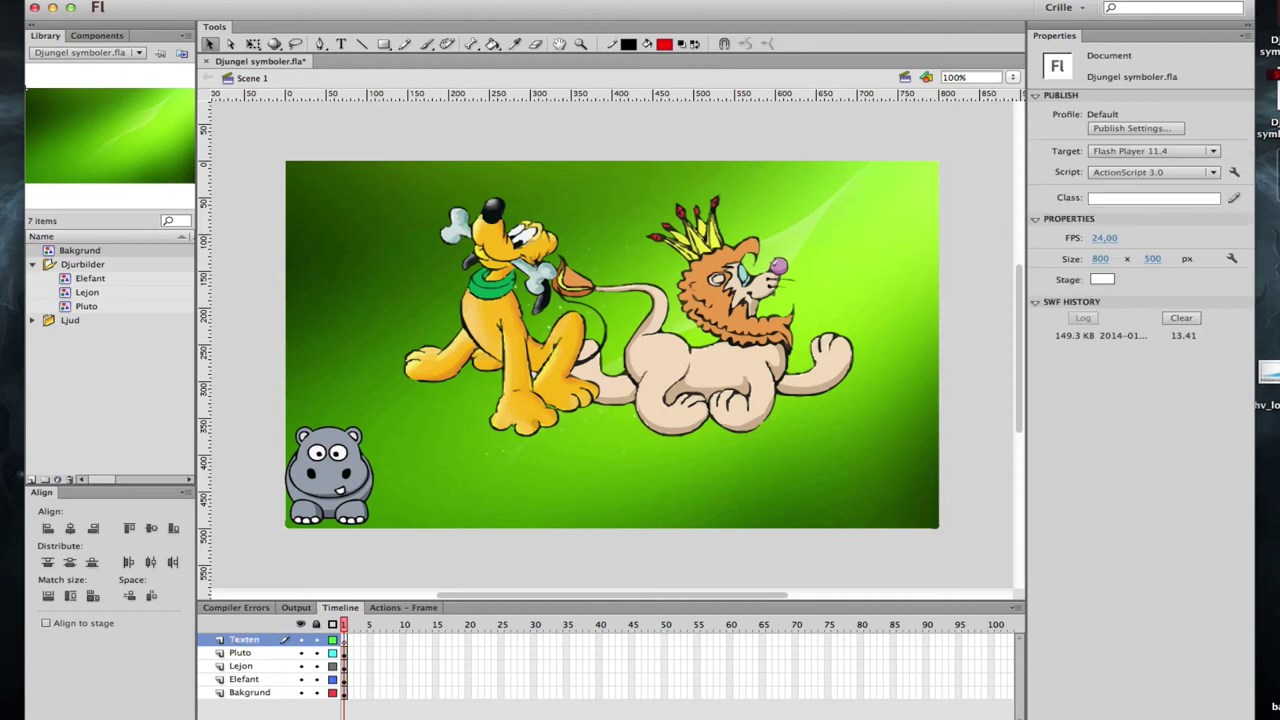
- Try pasting the cut text in the centre of the stage on the Texten layer, and undo the paste
click(344, 645)
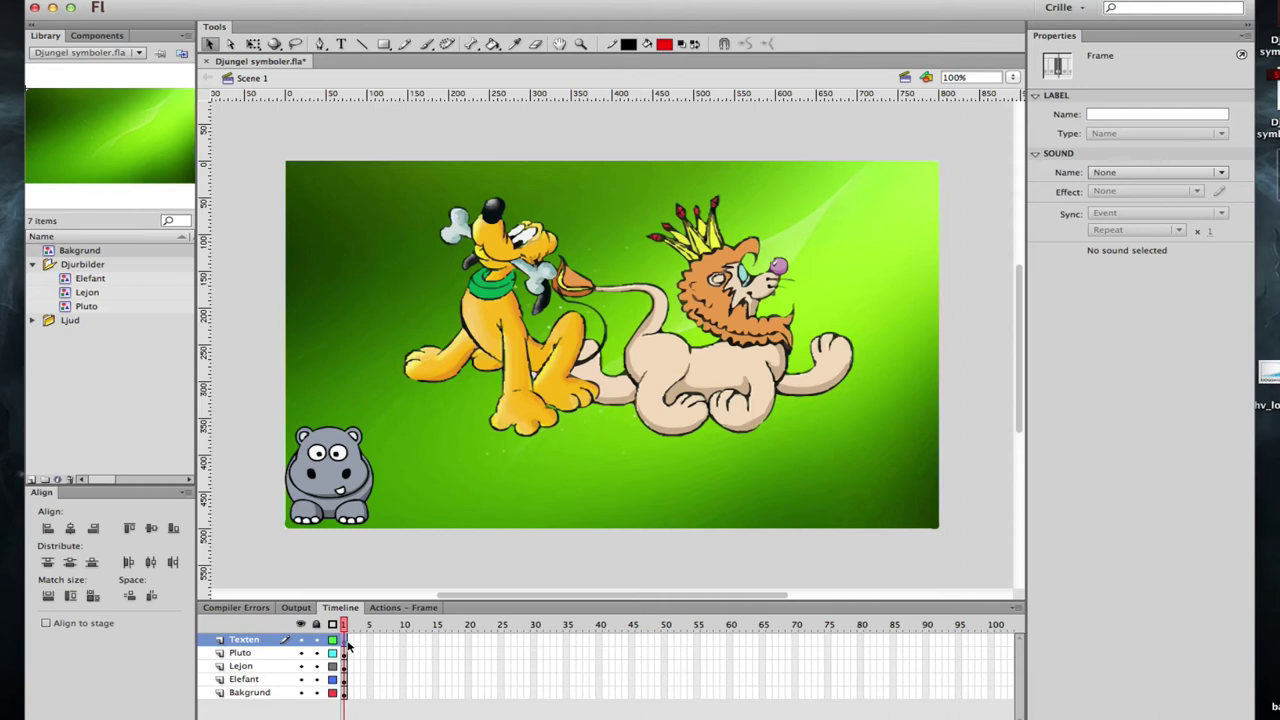
text(Välkommen till djuren)
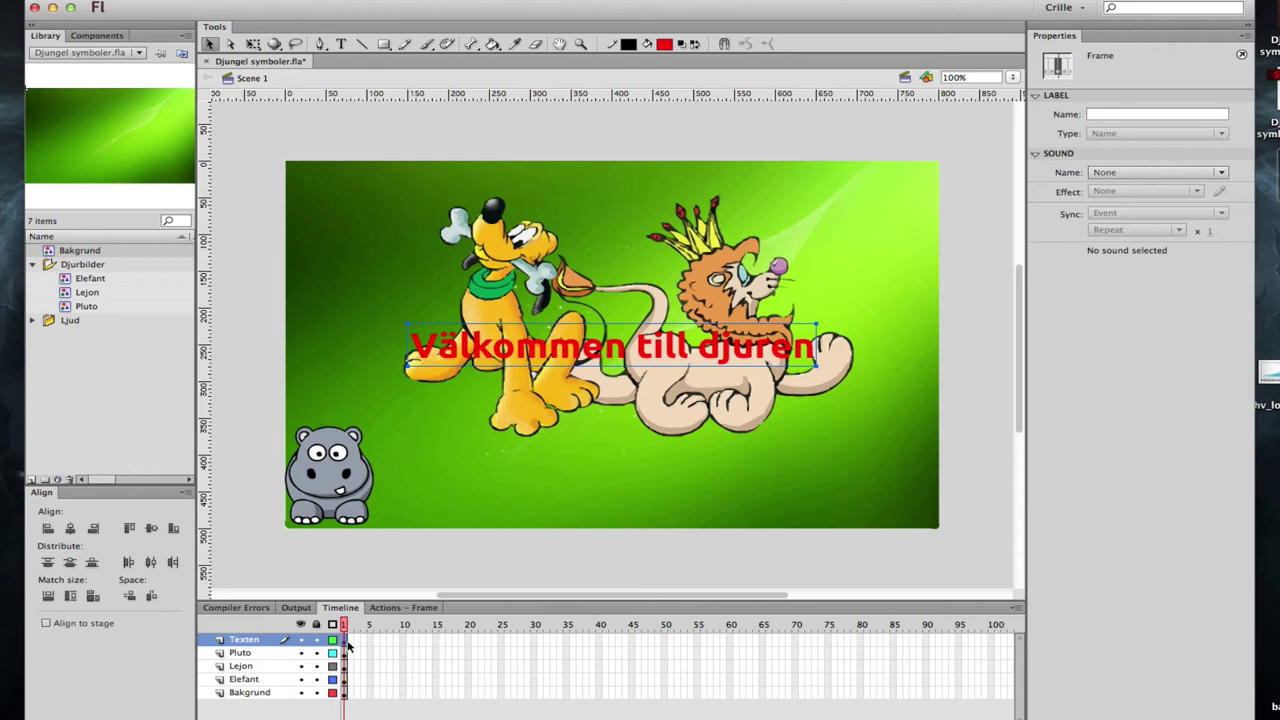
key(Delete)
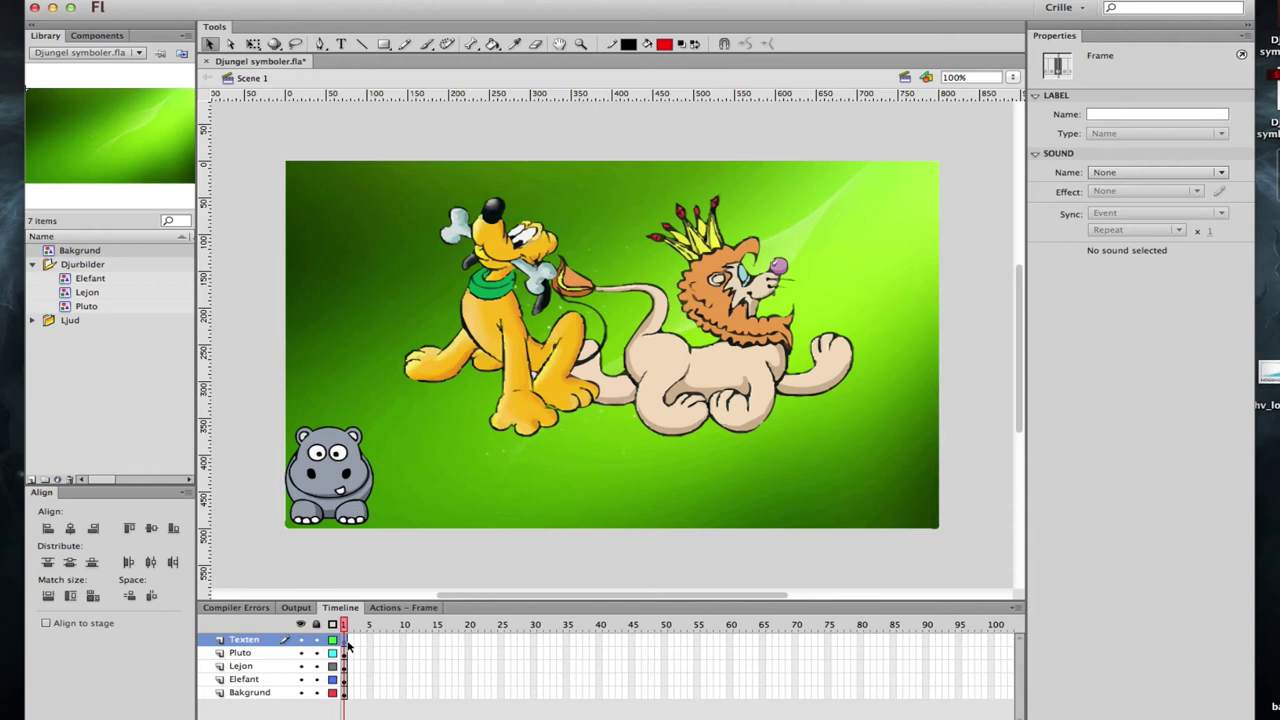
- Paste the cut text in place on the Texten layer at its original position, and deselect it
click(20, 0)
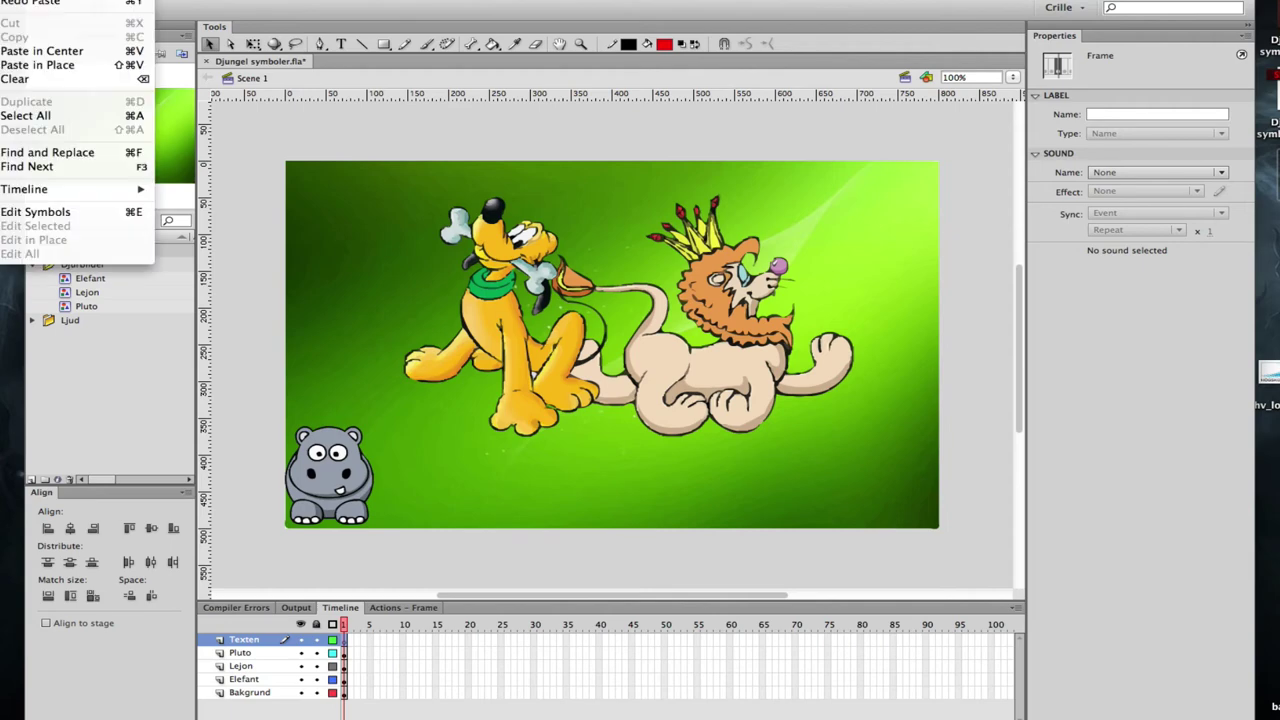
click(84, 66)
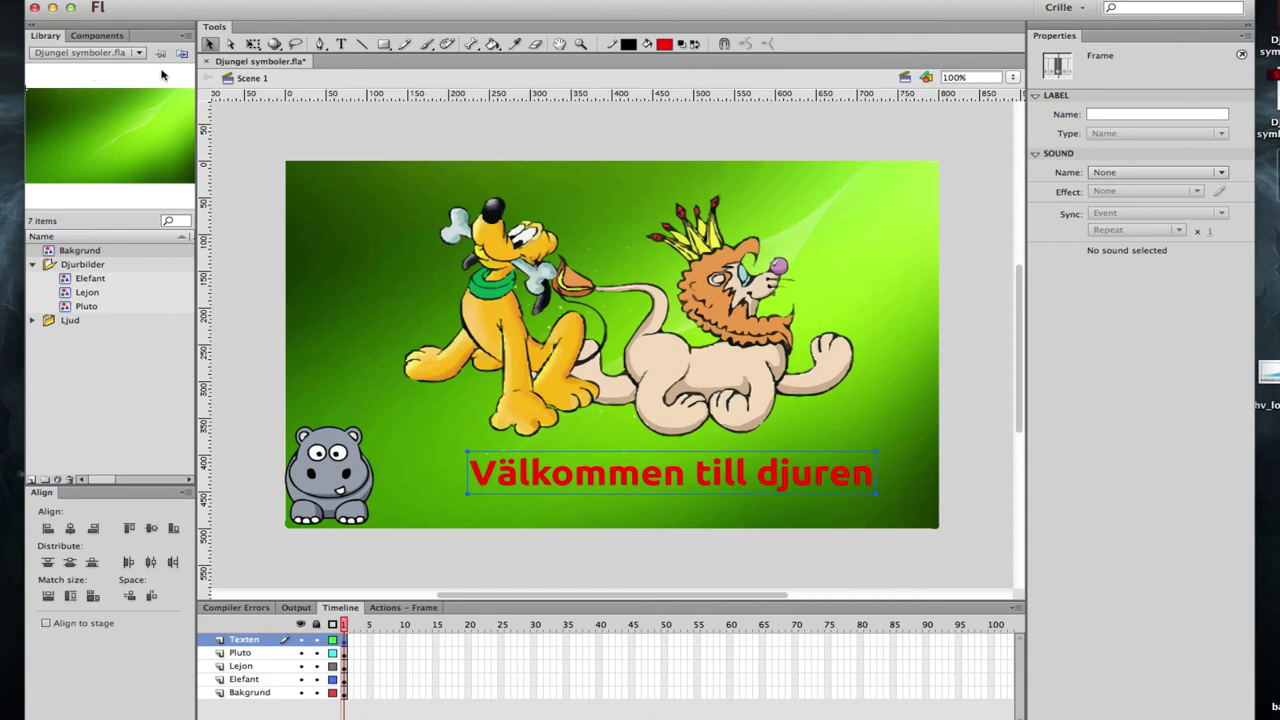
click(415, 540)
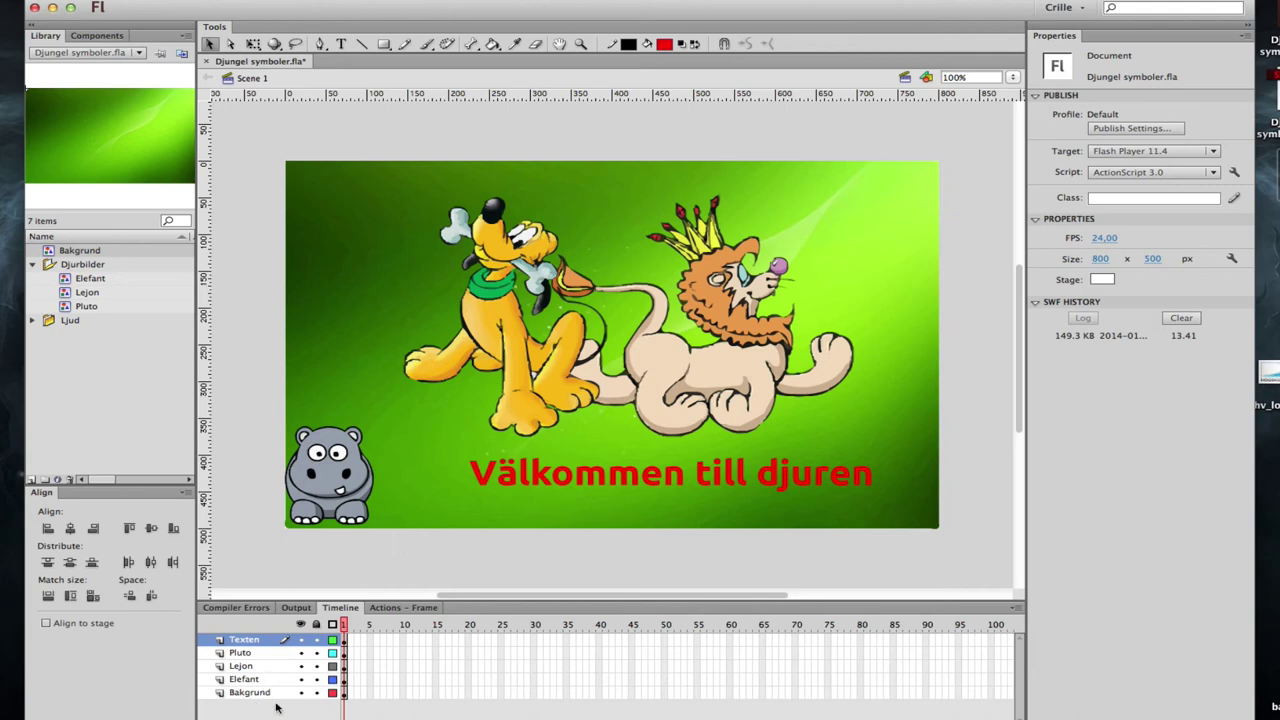
- Hide the Texten layer and show it again, and do the same with all layers at once
click(302, 641)
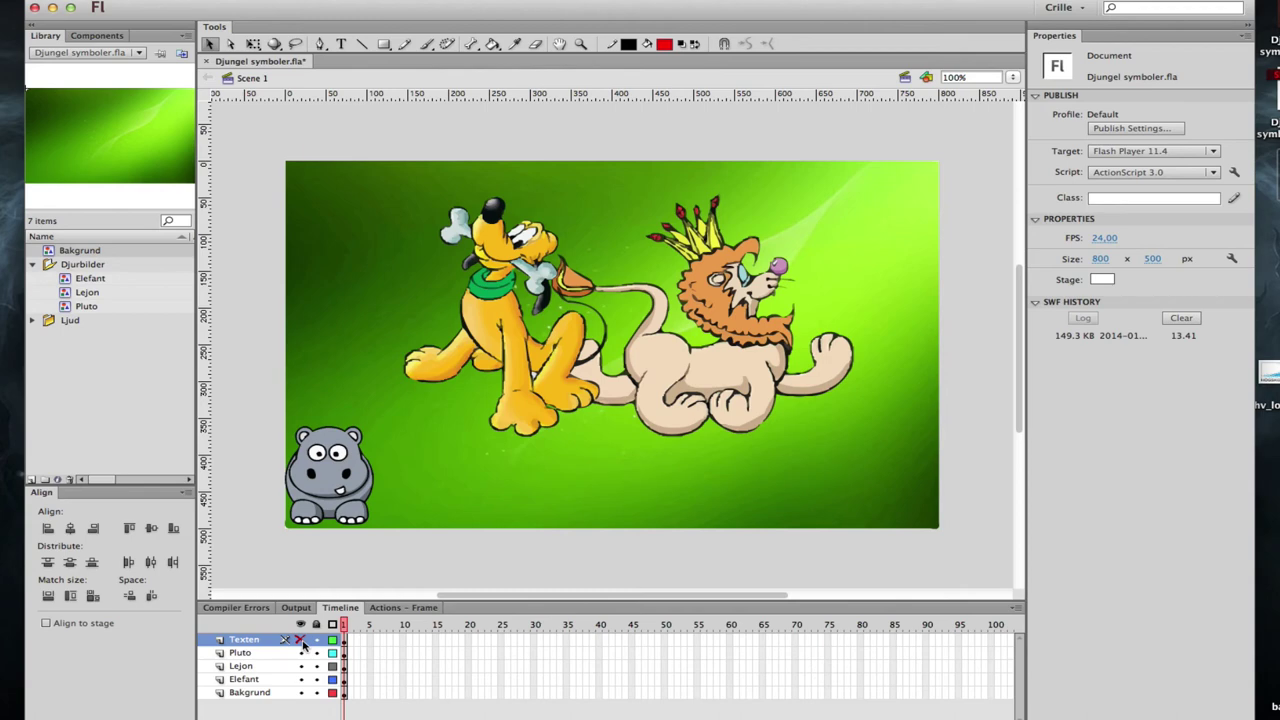
click(302, 640)
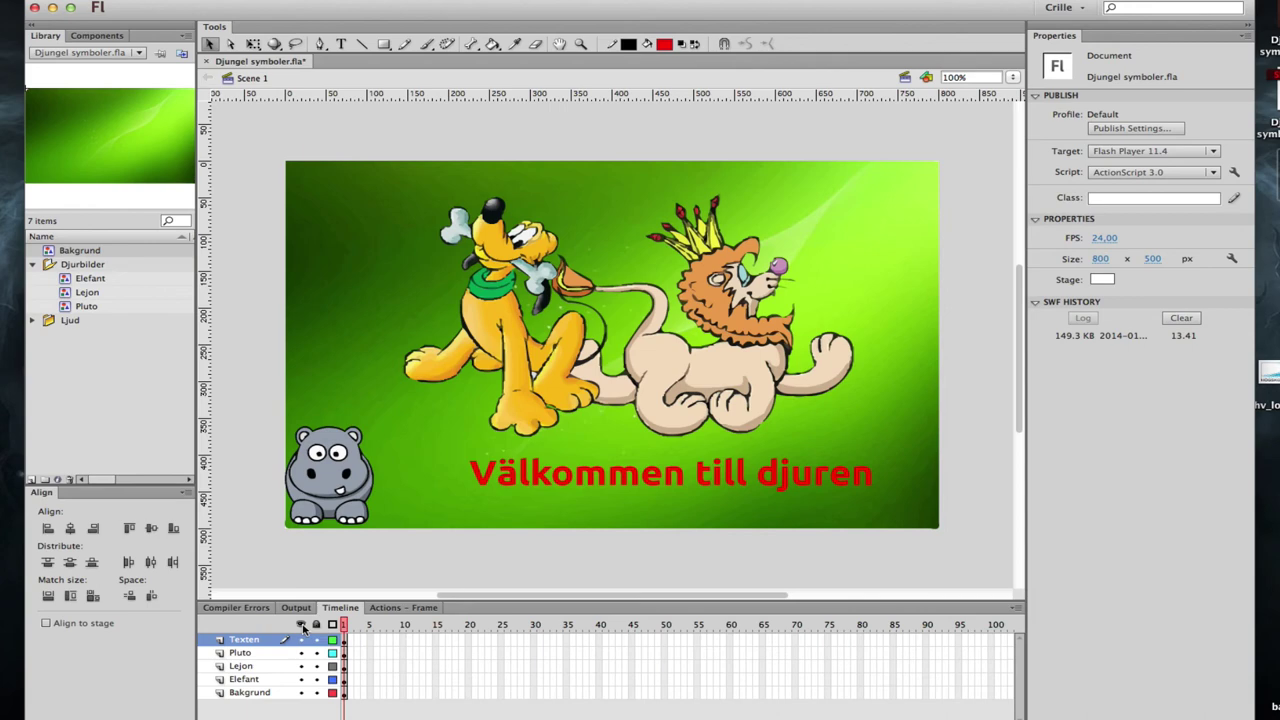
click(301, 625)
click(302, 625)
- Lock the Texten layer to test that only the background moves, undo the background's move, and unlock the layer
click(317, 640)
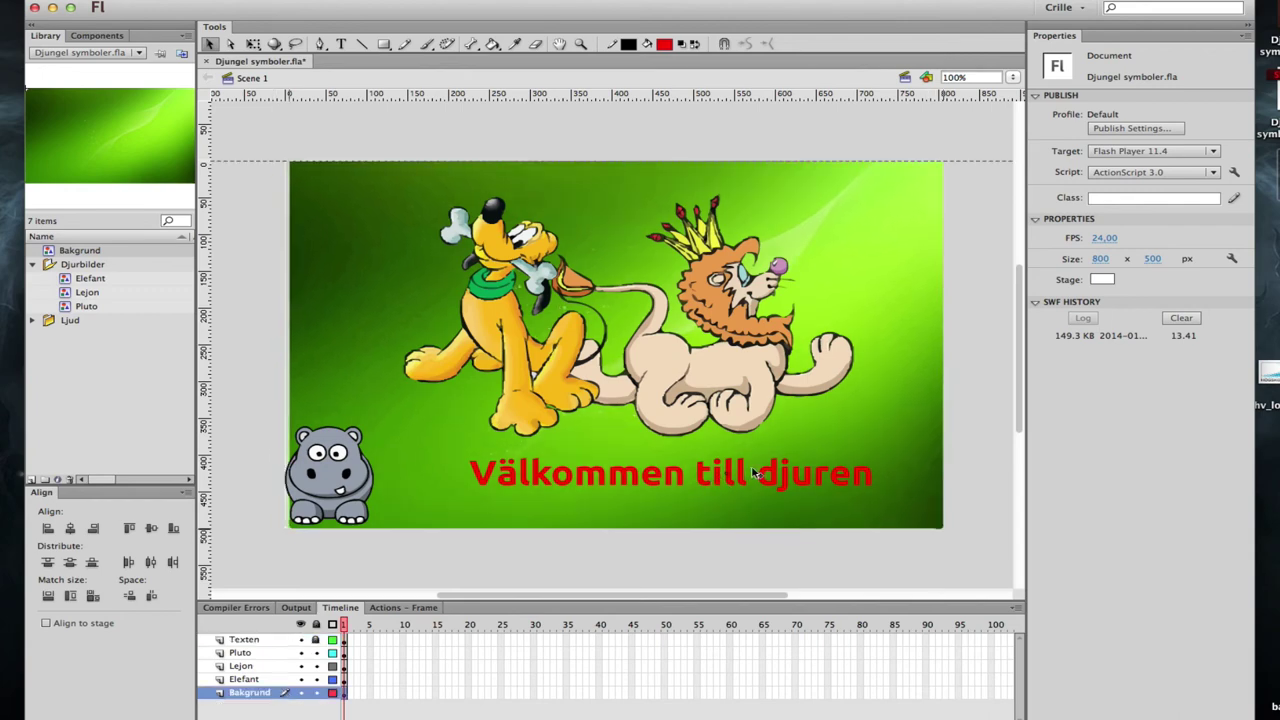
drag(728, 481, 668, 392)
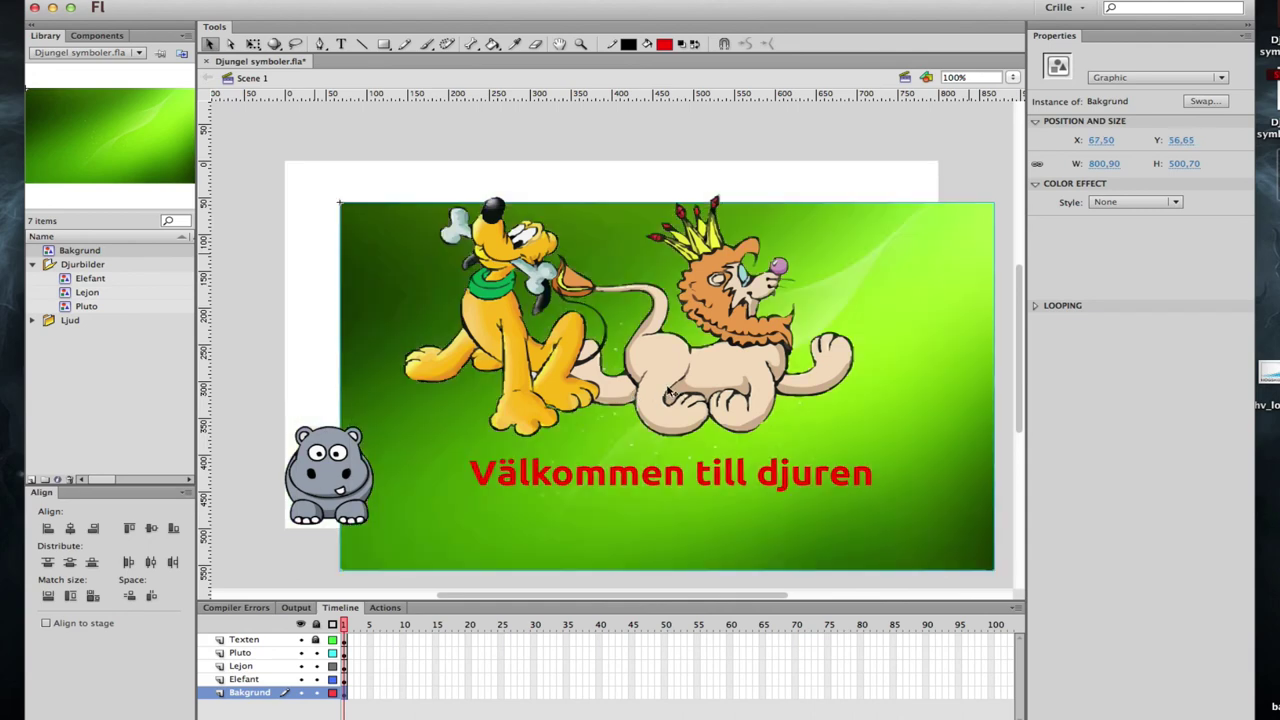
key(super+z)
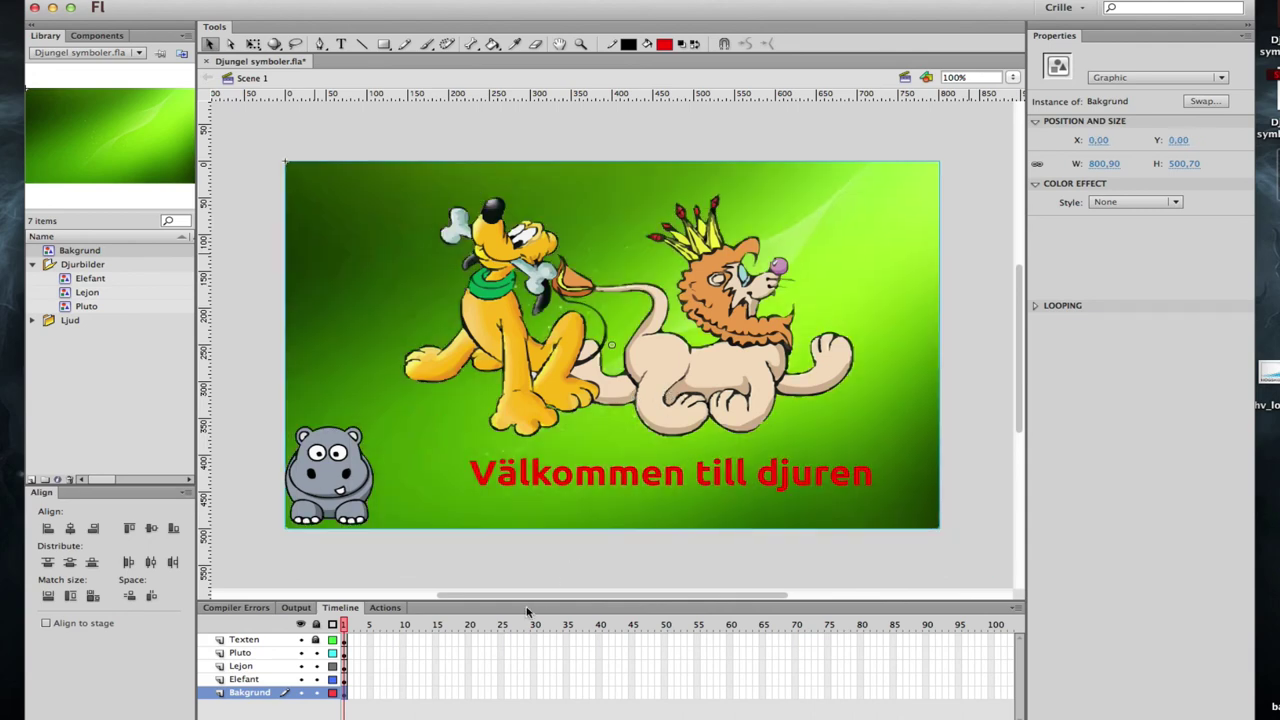
click(315, 641)
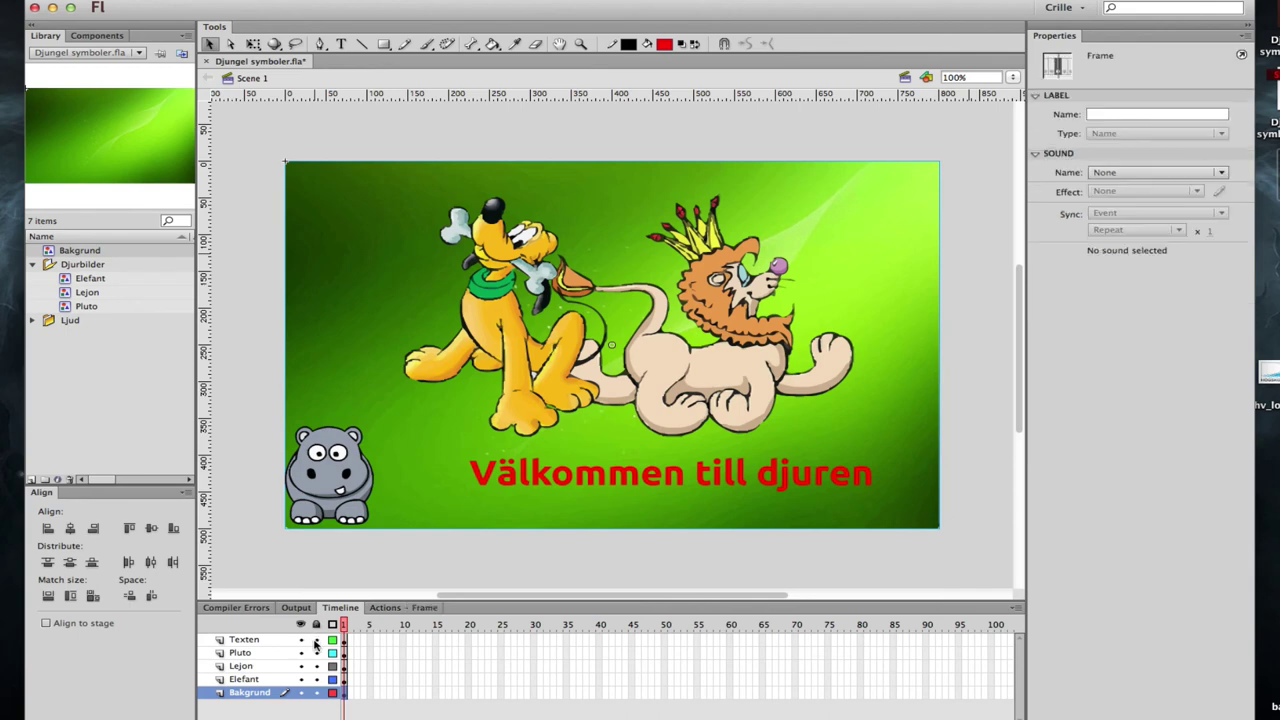
- Lock the Bakgrund layer and move the welcome text slightly left and down, to about X 179, Y 404
click(317, 693)
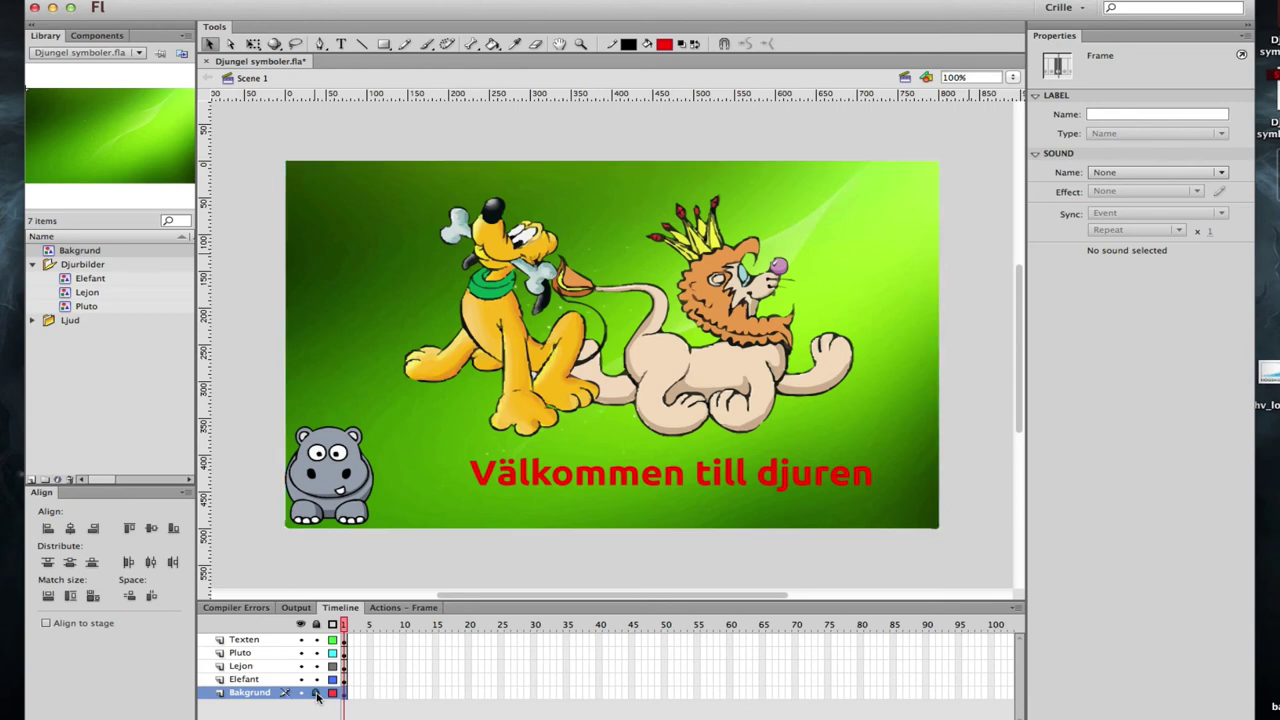
click(343, 215)
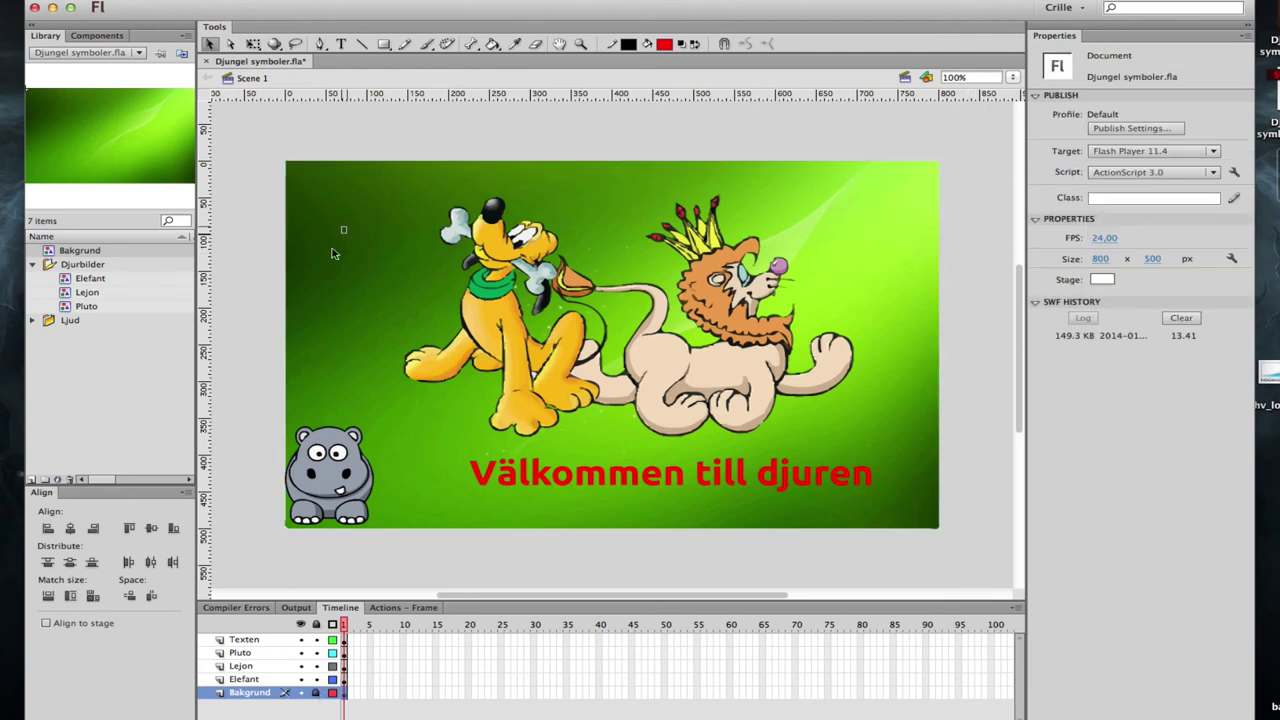
drag(357, 298, 372, 215)
drag(538, 480, 505, 485)
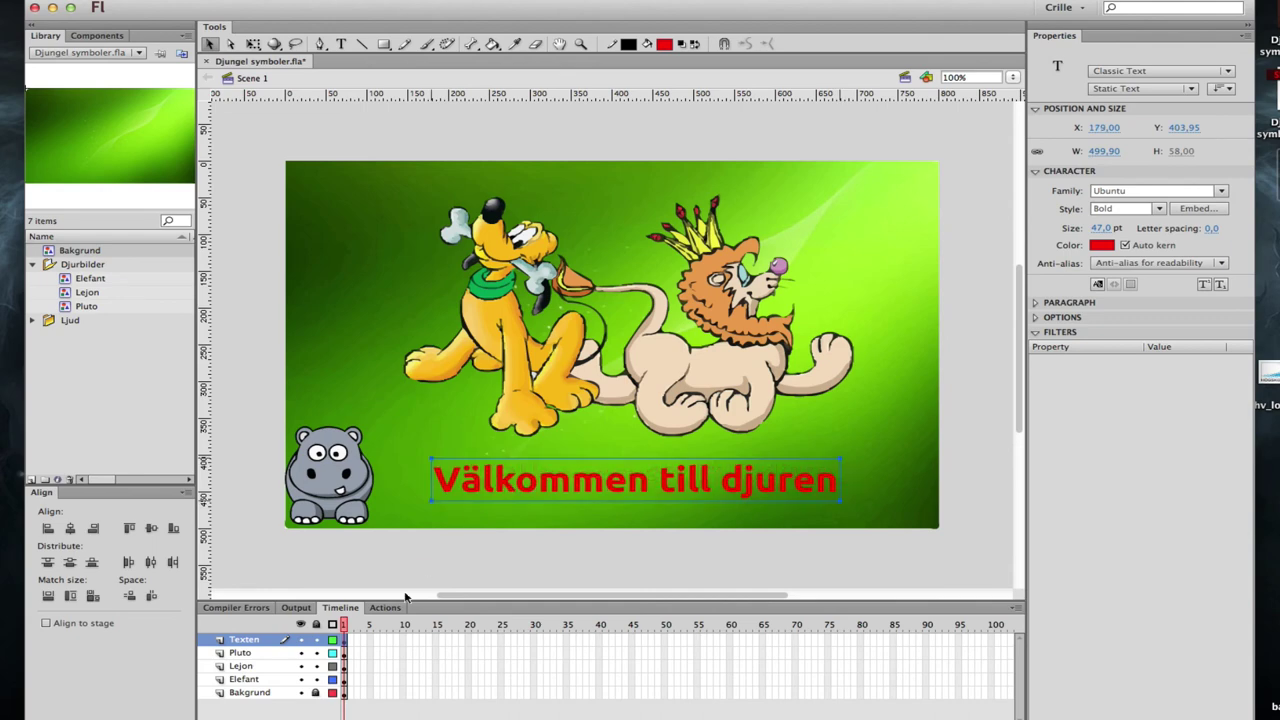
- Test locking the Texten layer and all layers against selection on the stage, and unlock every layer again
click(316, 640)
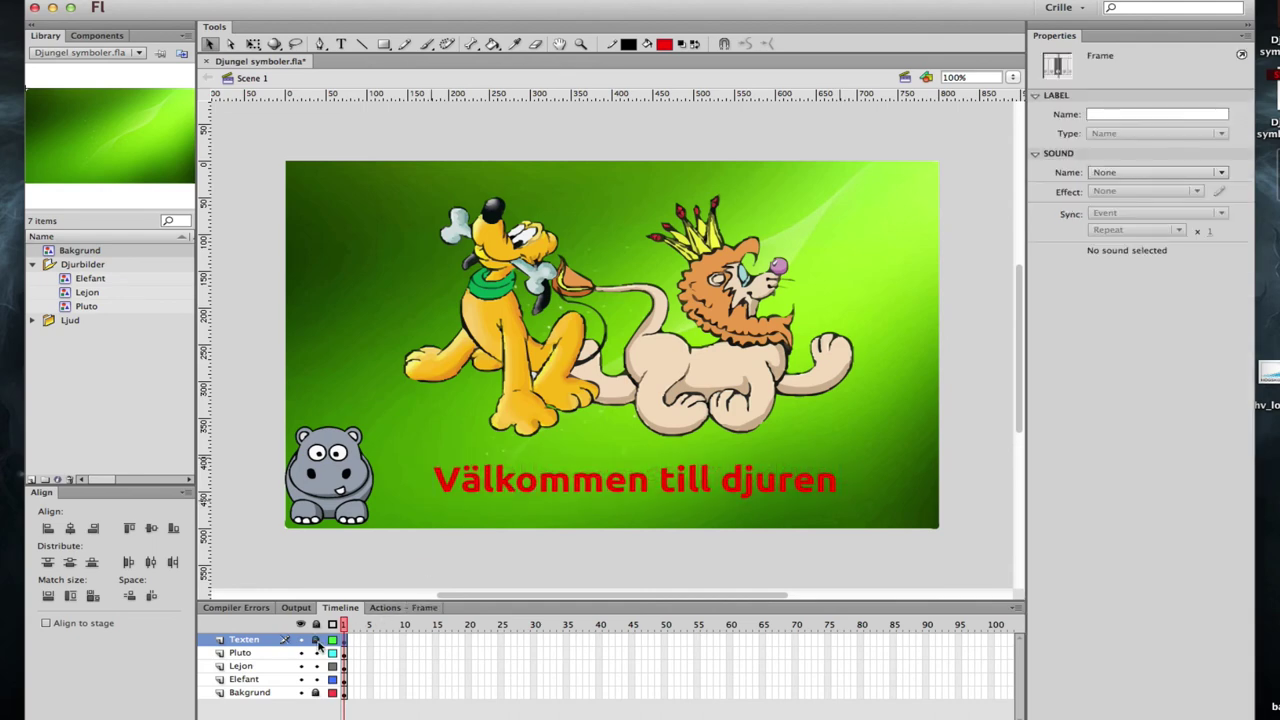
click(566, 485)
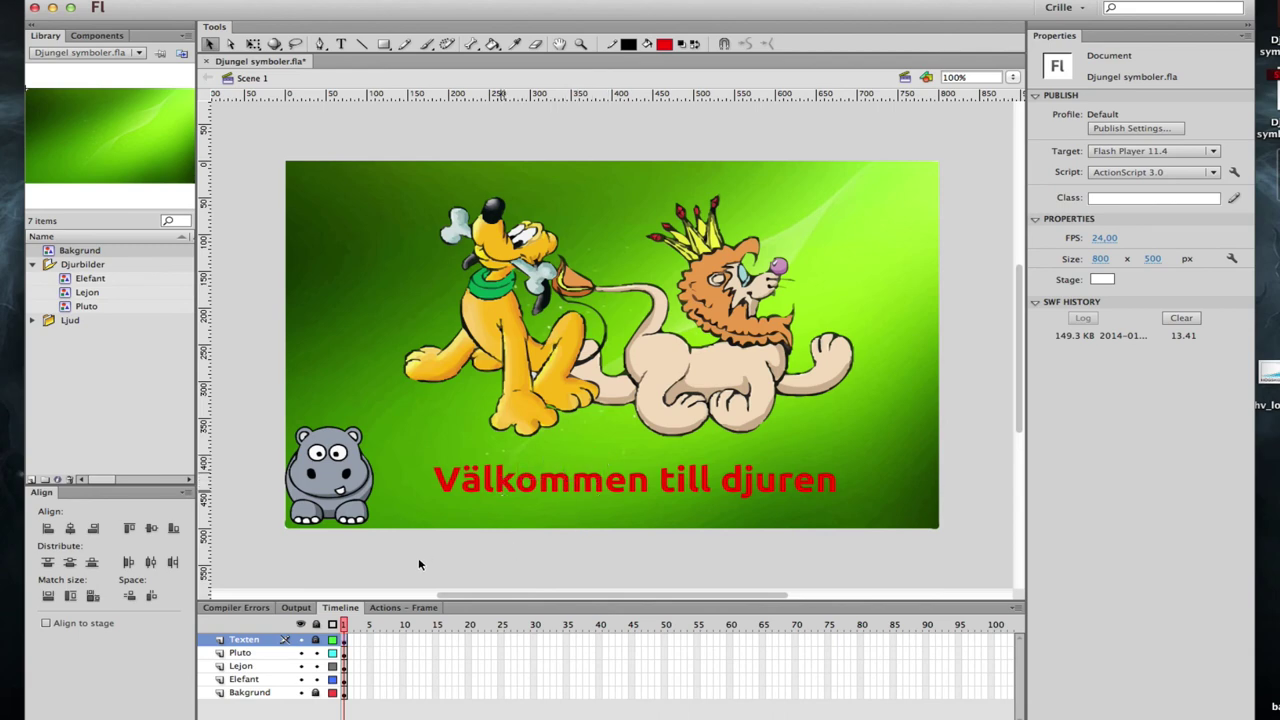
click(317, 624)
drag(574, 320, 345, 445)
click(316, 624)
- Lock only the Bakgrund layer and clear the selection of everything on the stage
key(super+a)
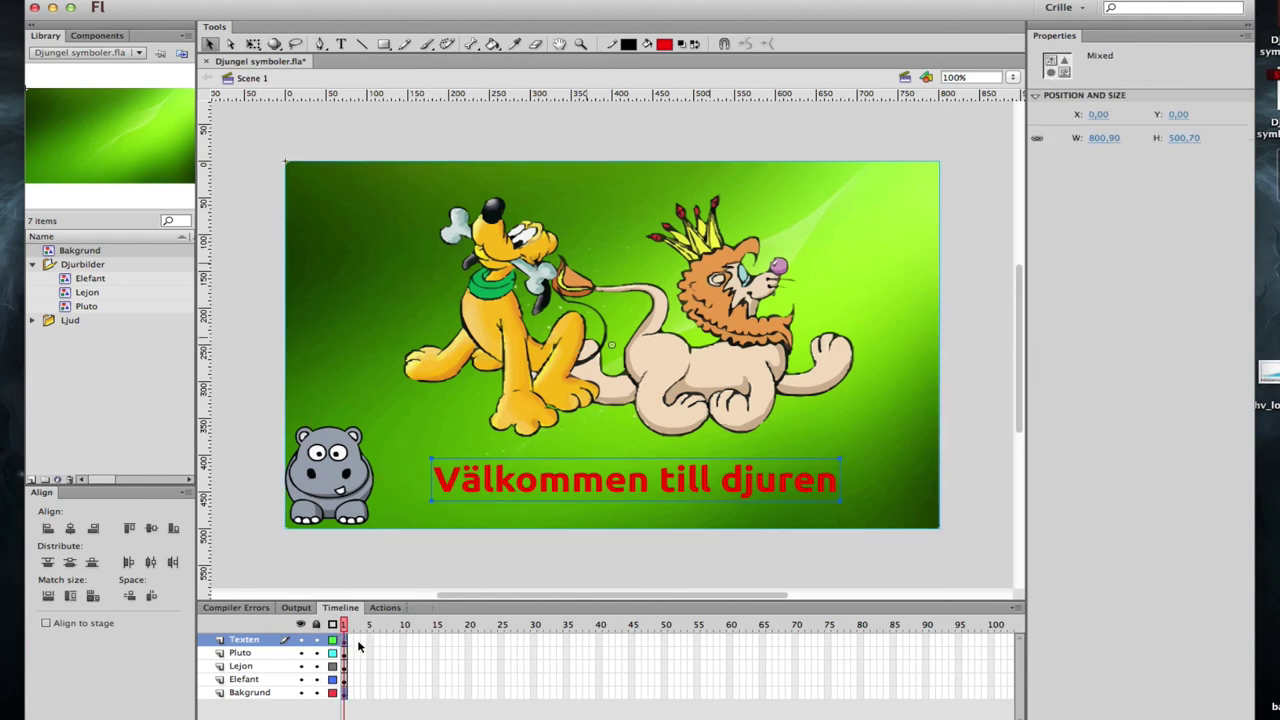
click(316, 693)
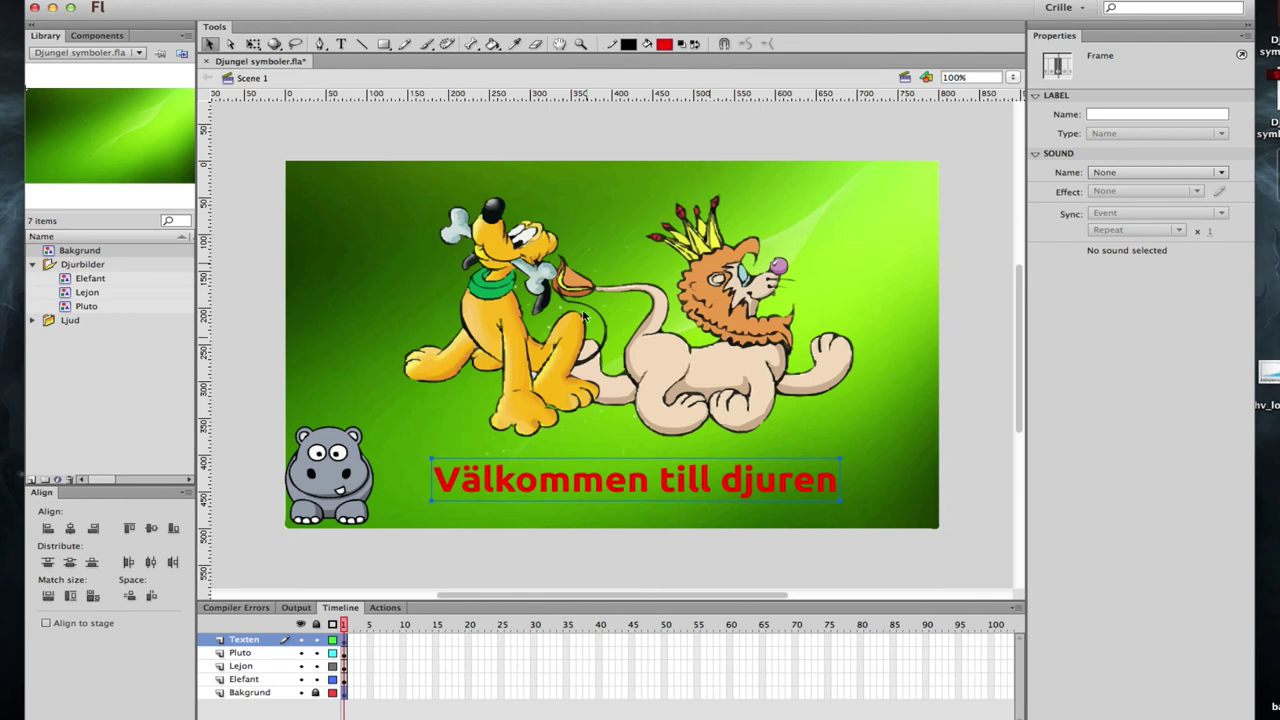
click(302, 712)
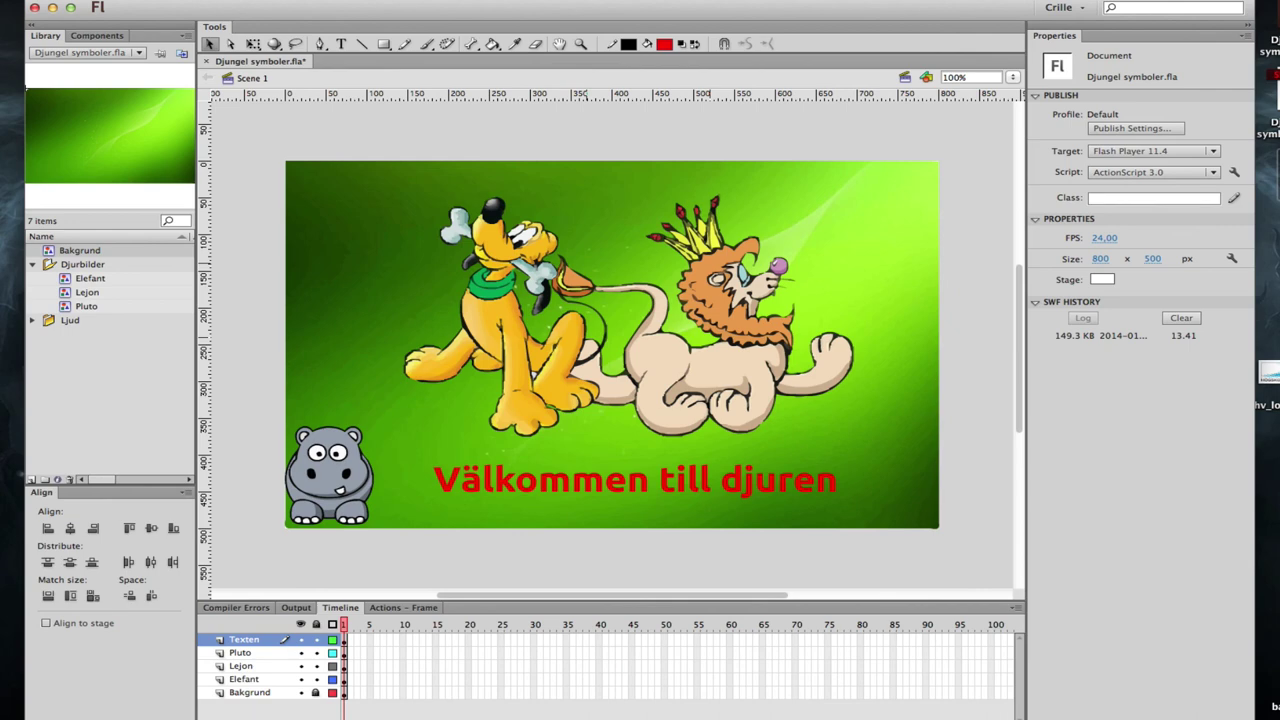
- Create a layer folder in the timeline and name it "Djurbilder"
click(217, 713)
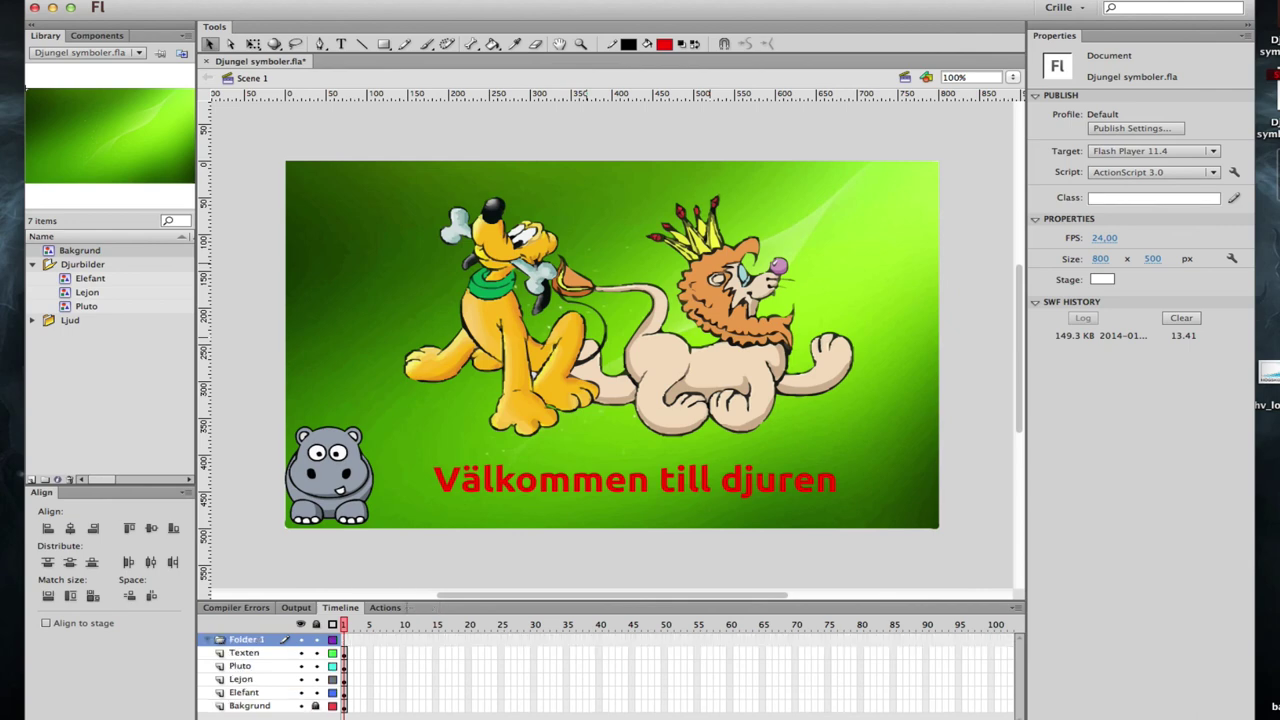
double_click(246, 641)
text(Djurbilder)
key(Return)
- Select the Elefant, Lejon and Pluto layers together, and try selecting the animals directly on the stage
click(251, 694)
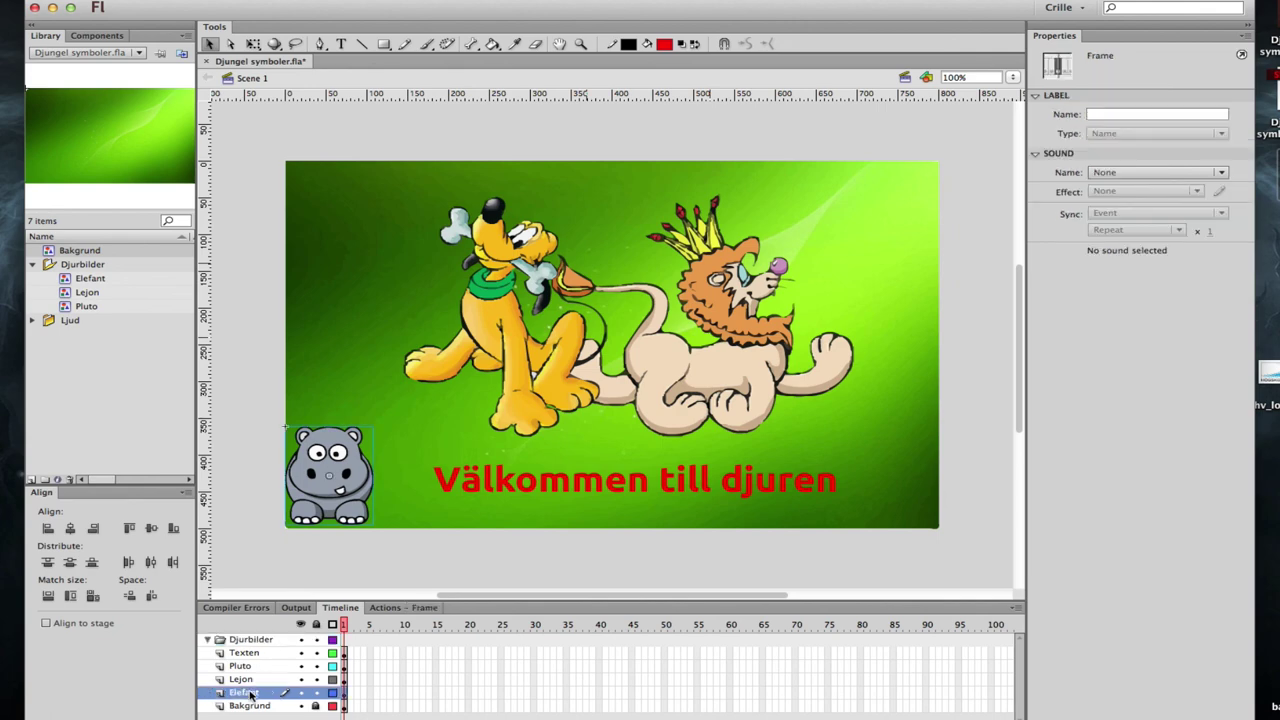
shift+click(254, 680)
shift+click(256, 667)
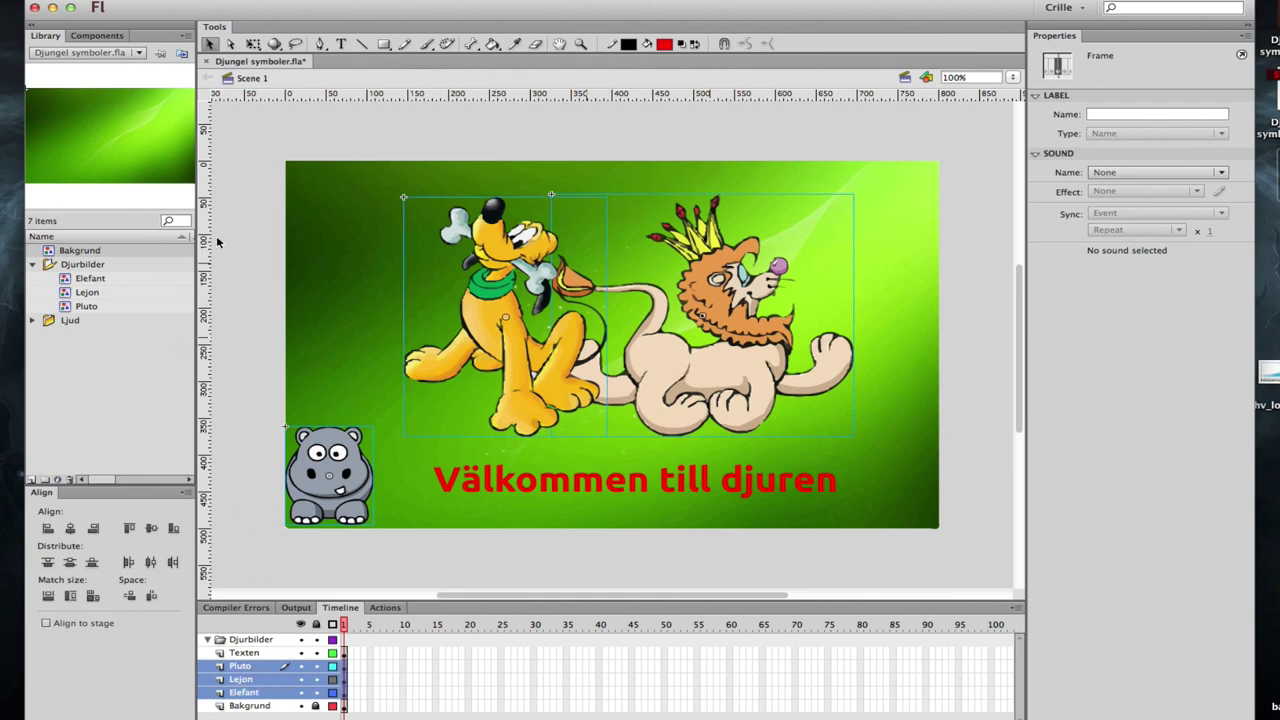
click(449, 151)
click(476, 268)
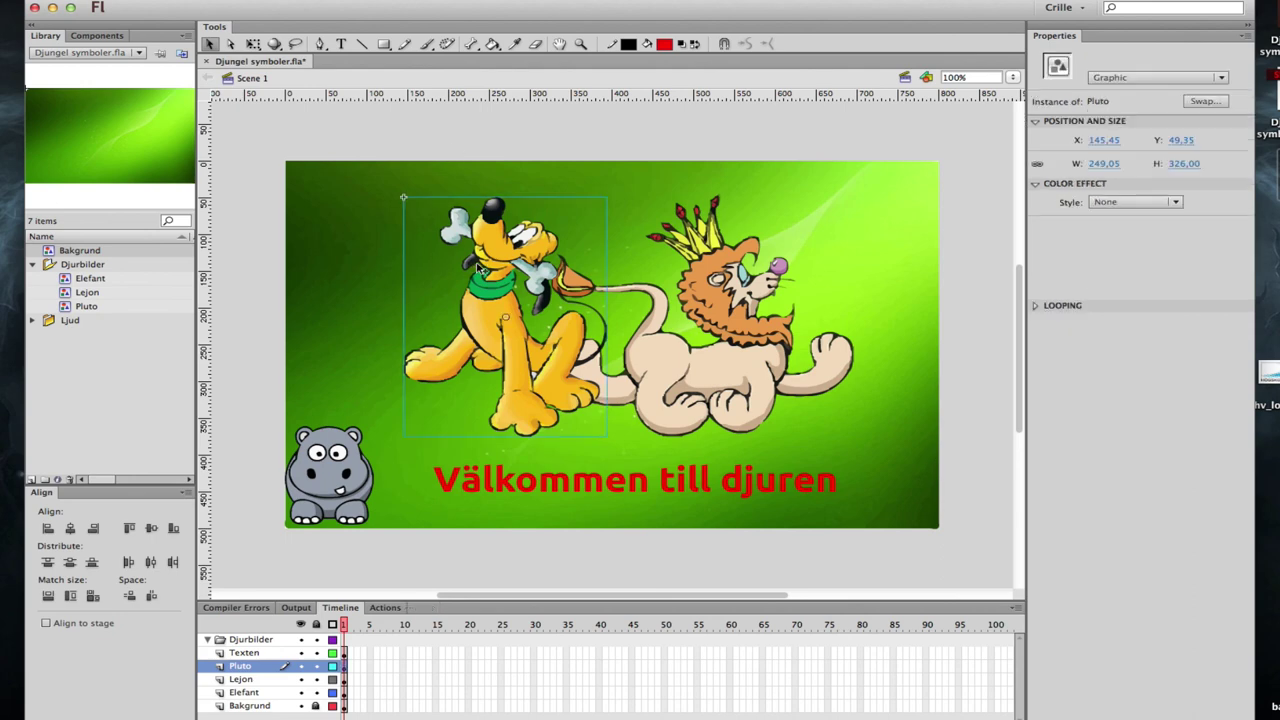
click(690, 315)
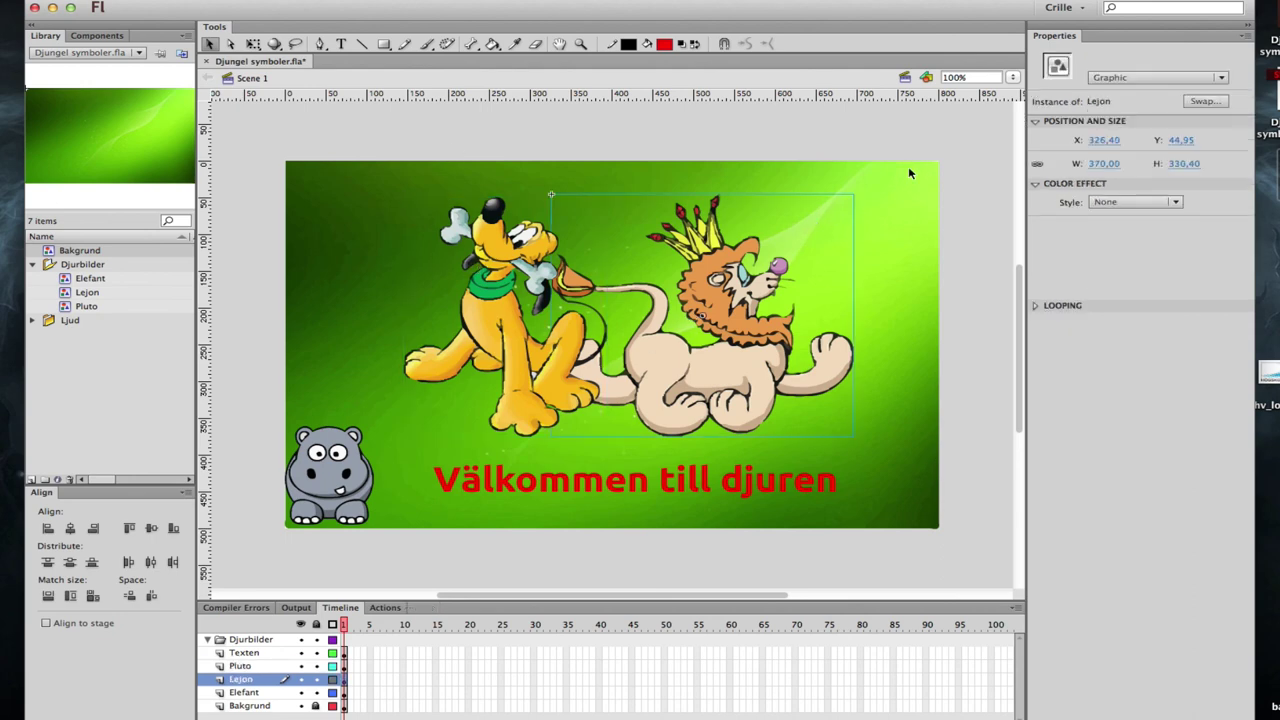
drag(978, 160, 884, 182)
drag(787, 217, 360, 366)
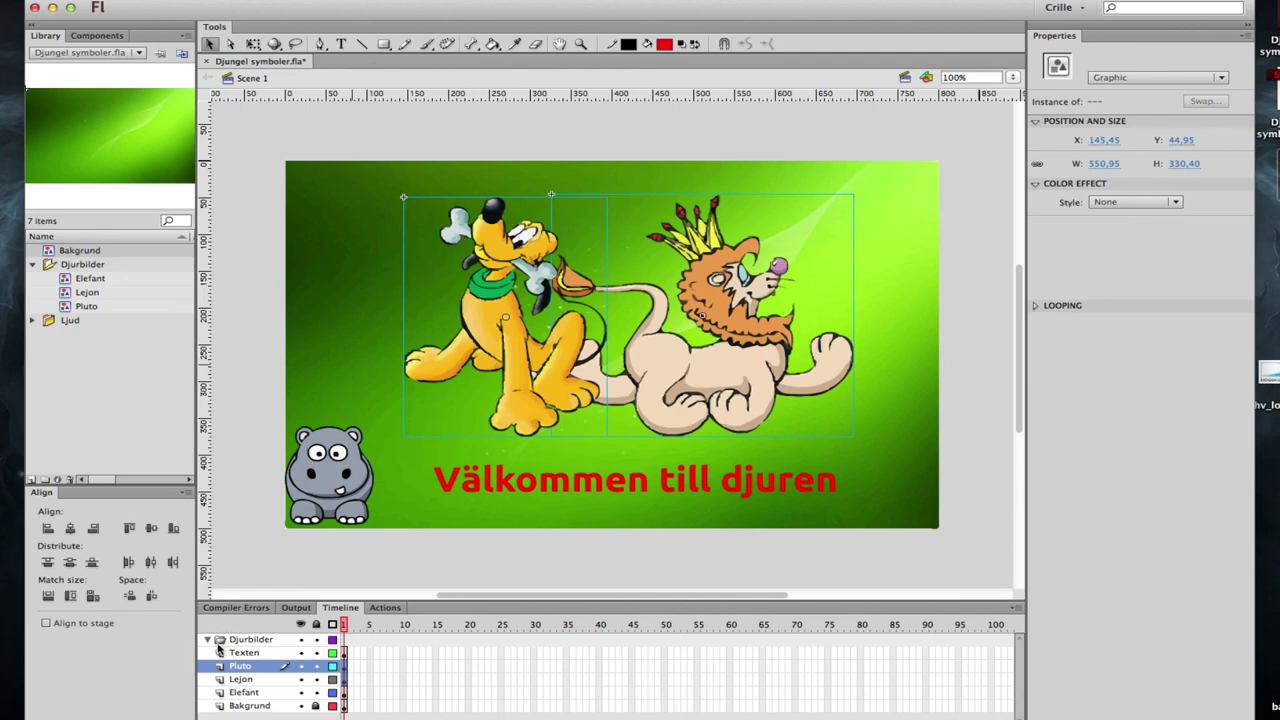
- Move the Pluto, Lejon and Elefant layers into the Djurbilder layer folder and collapse the folder
click(246, 692)
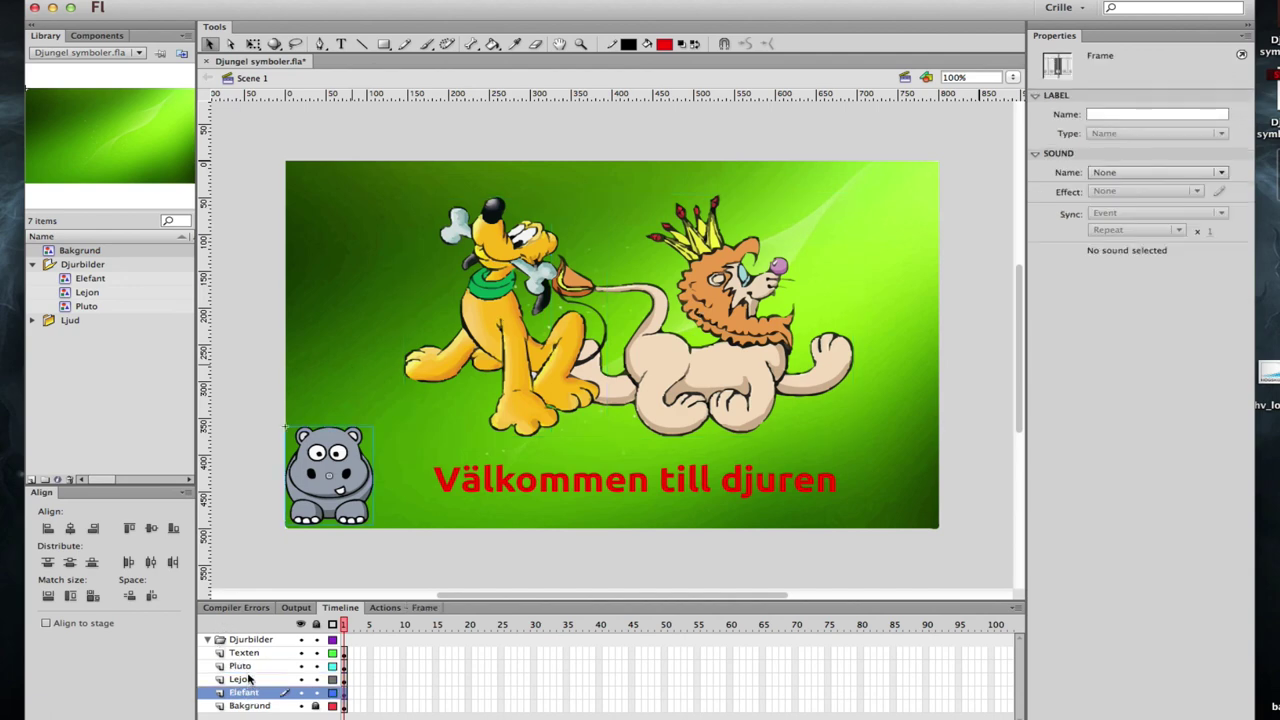
shift+click(248, 667)
drag(246, 668, 240, 641)
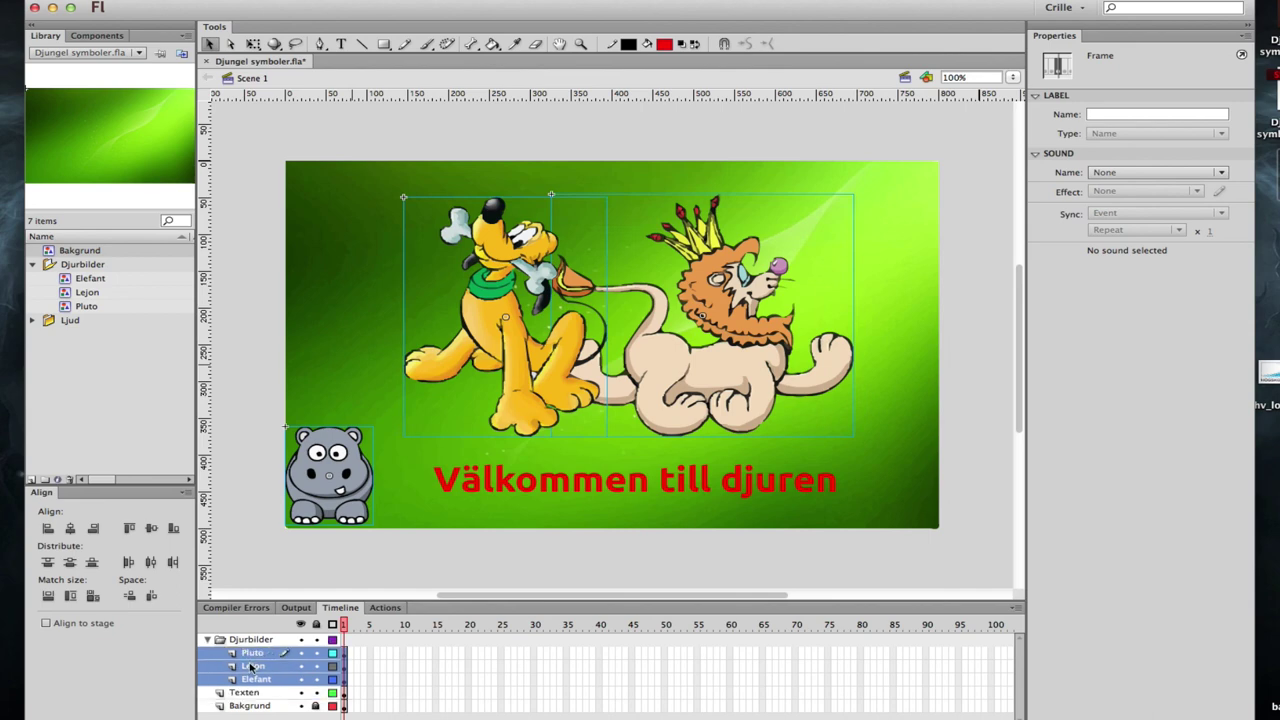
click(210, 641)
click(257, 696)
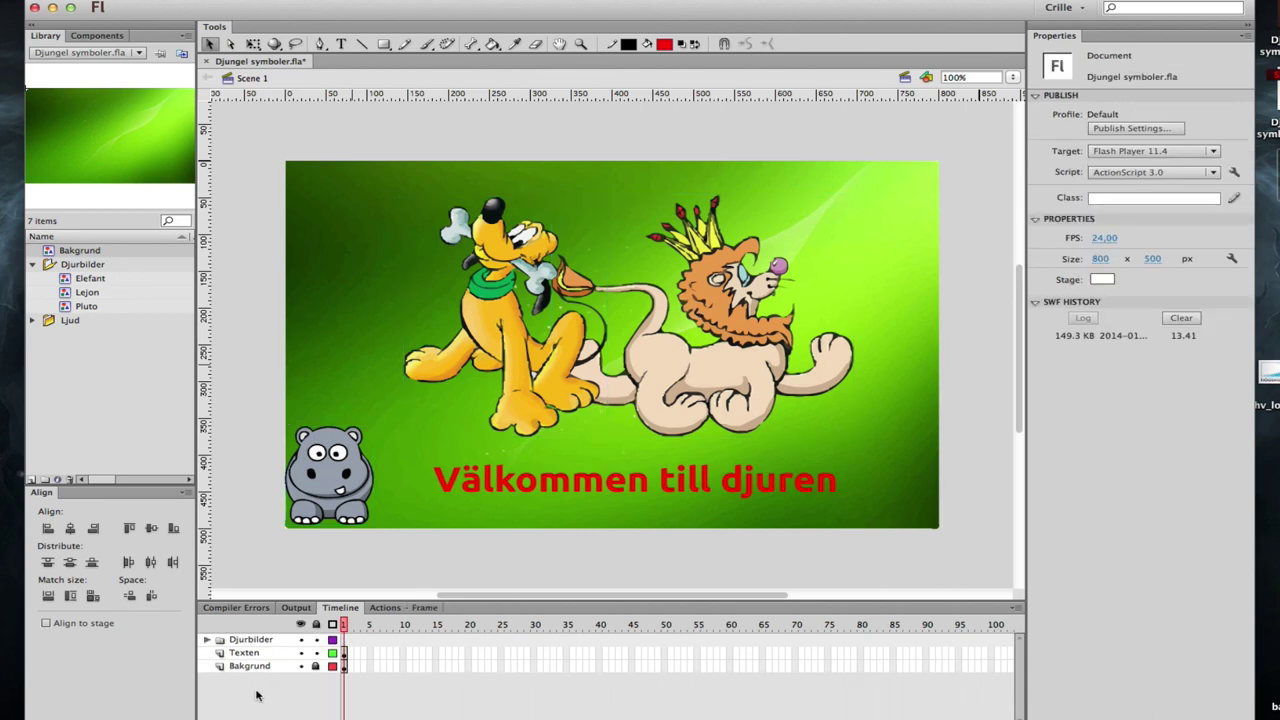
- Select the Djurbilder layer folder, toggle its visibility off and back on, and lock and unlock it as a whole
click(258, 643)
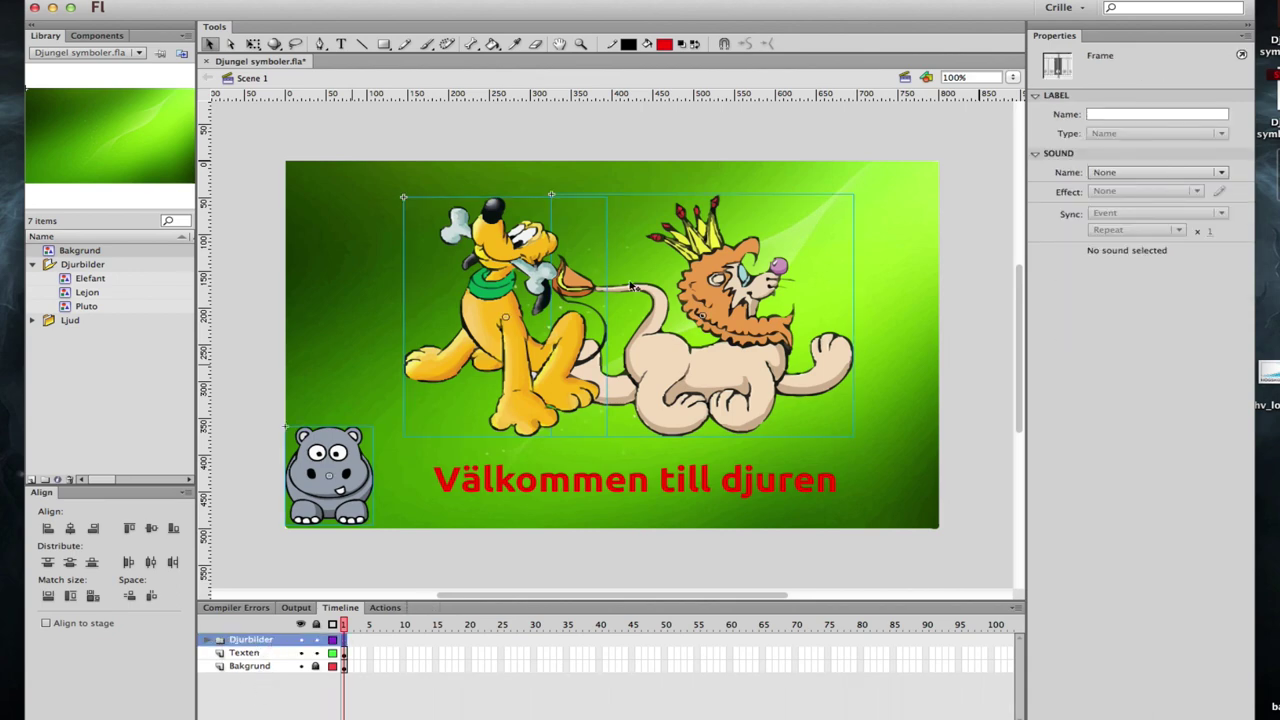
click(301, 639)
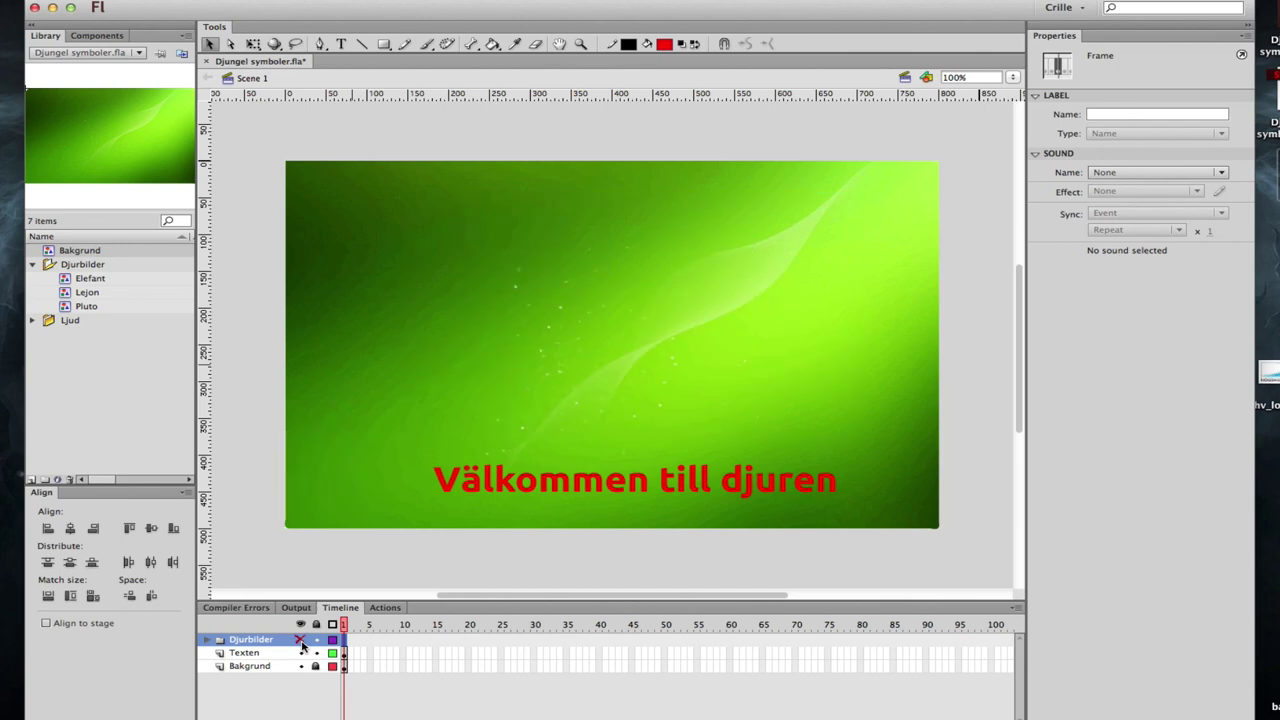
click(301, 639)
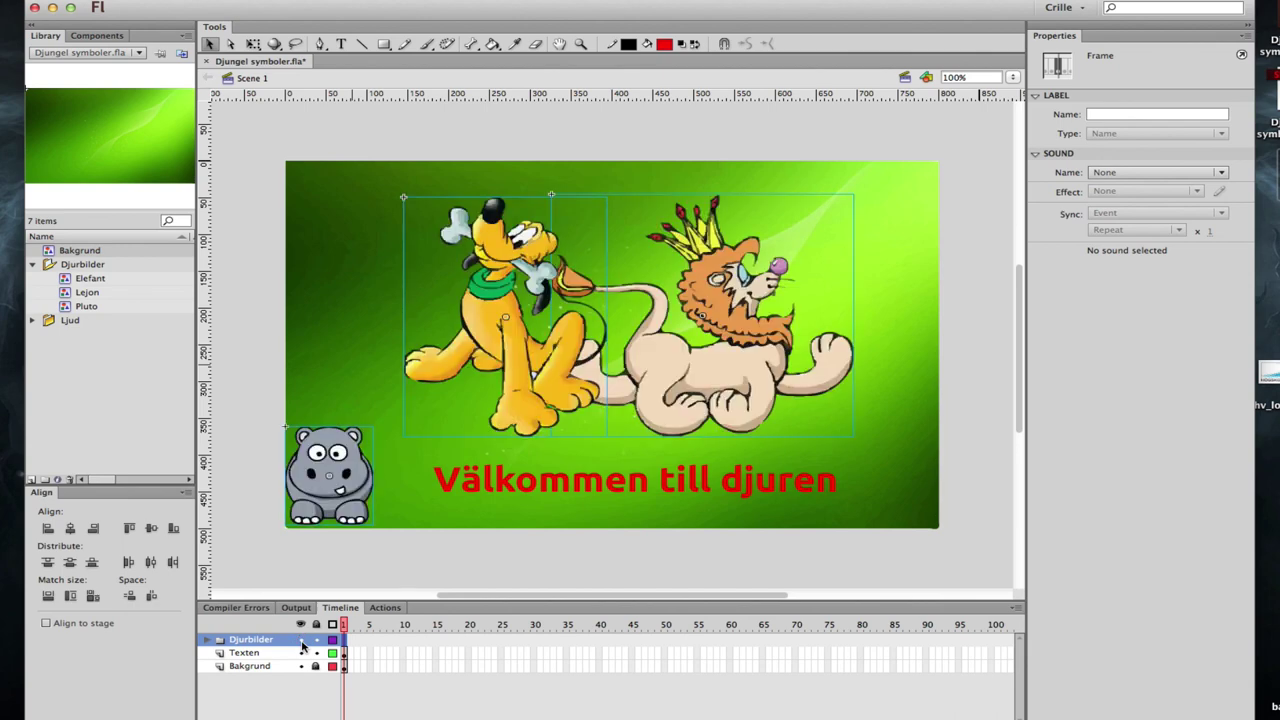
click(316, 640)
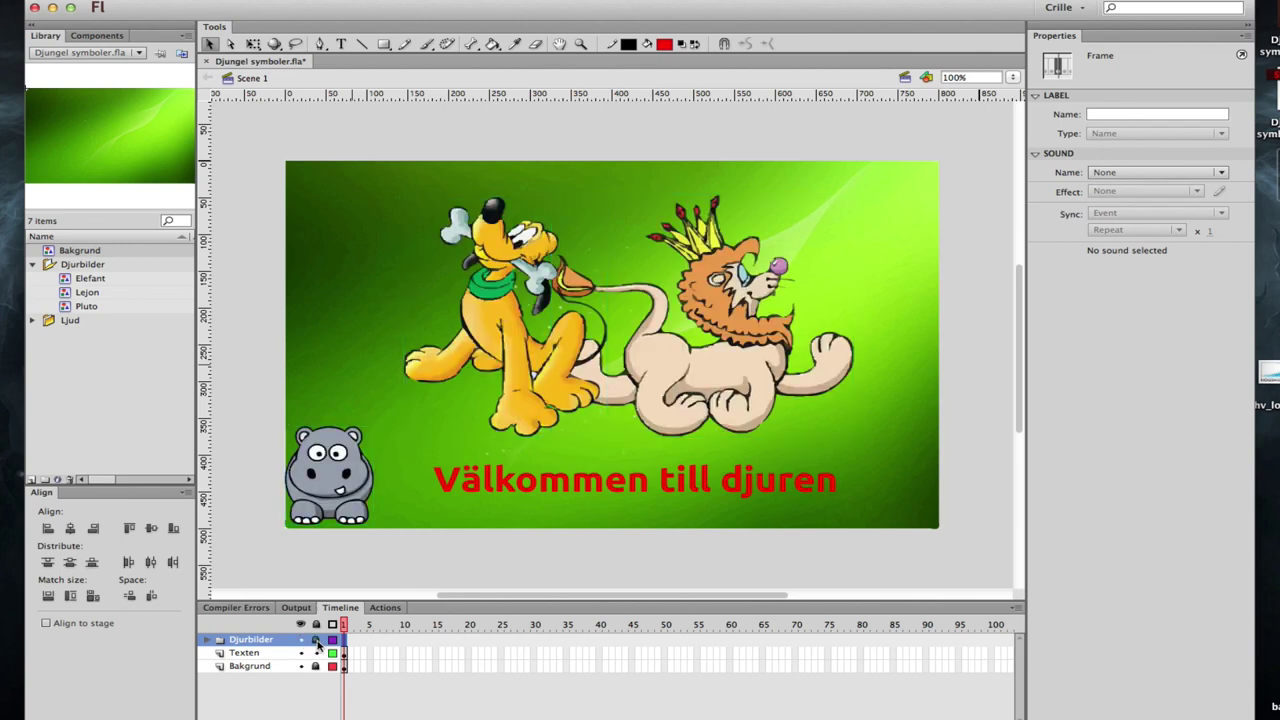
click(316, 640)
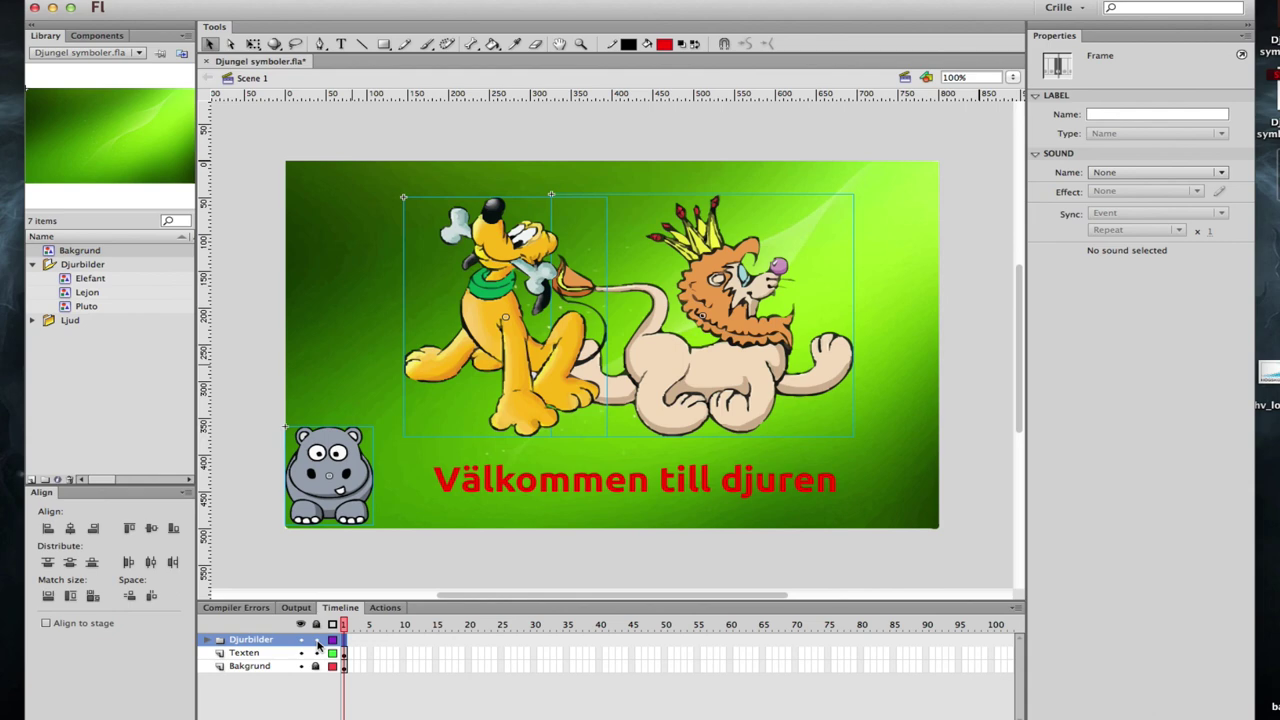
- Expand the Djurbilder folder, hide and show only the Lejon layer, and collapse the folder with nothing selected
click(208, 642)
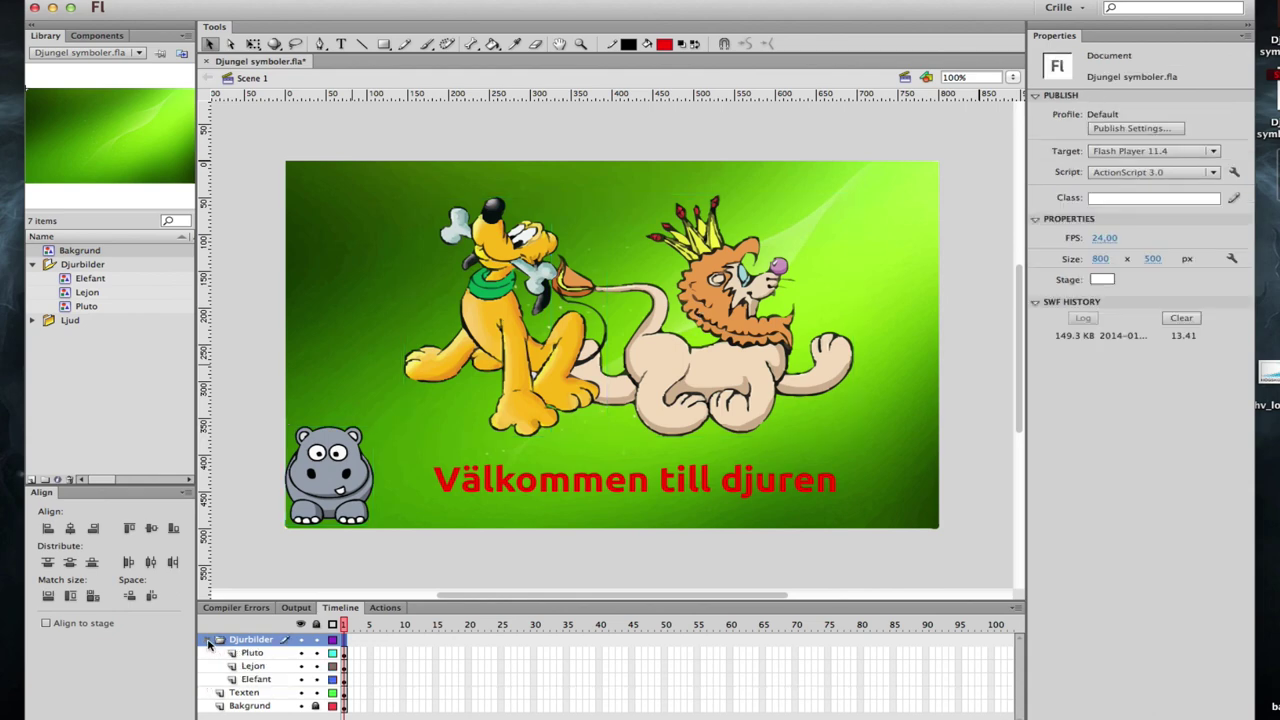
click(258, 667)
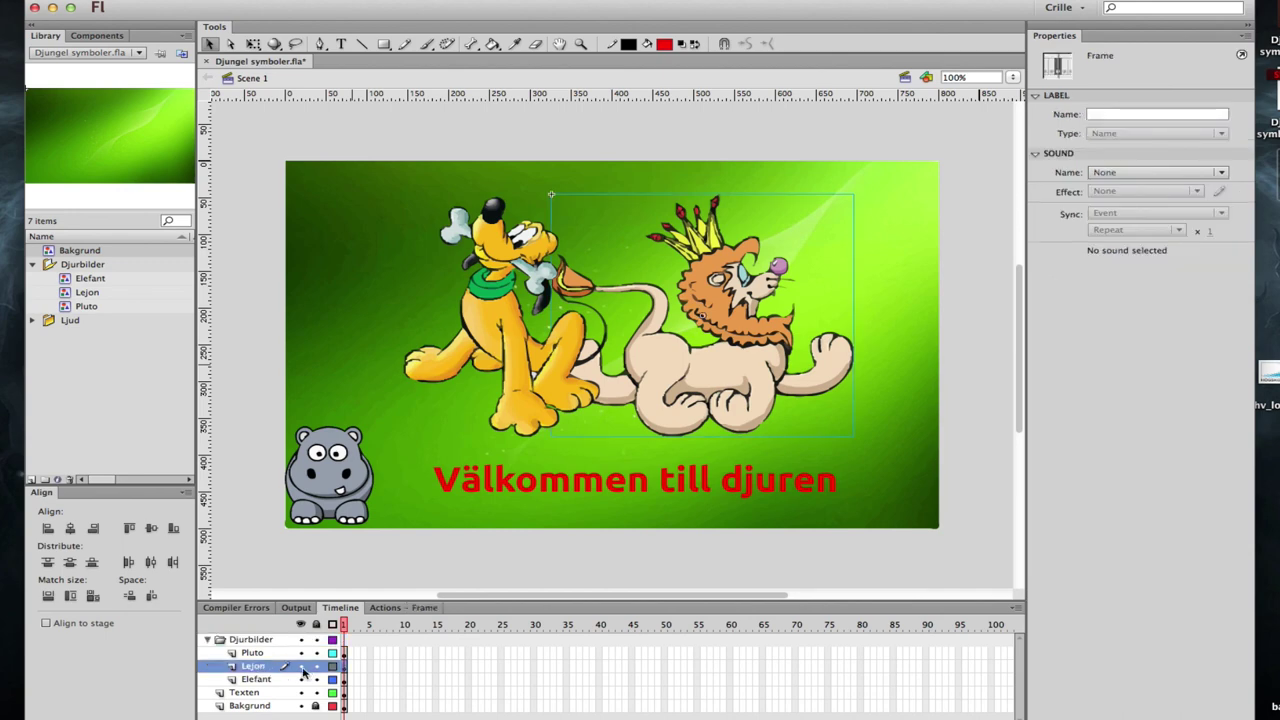
click(301, 667)
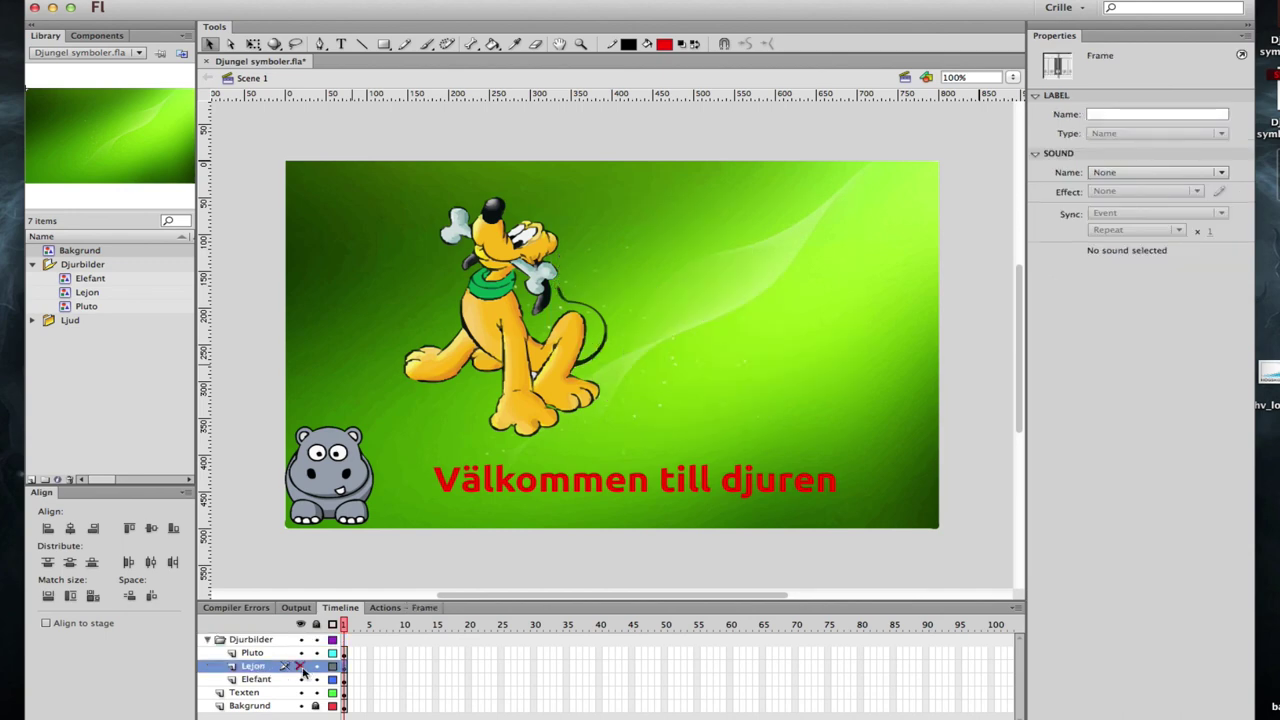
click(301, 667)
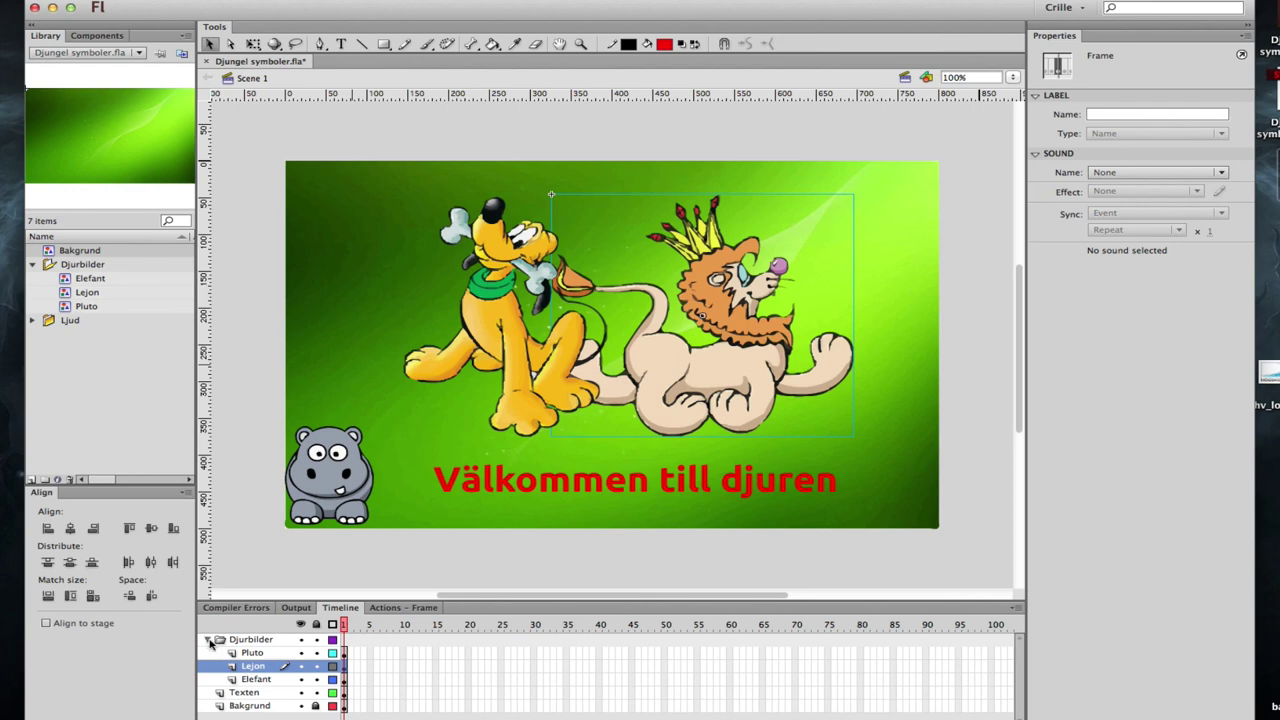
click(209, 640)
click(275, 700)
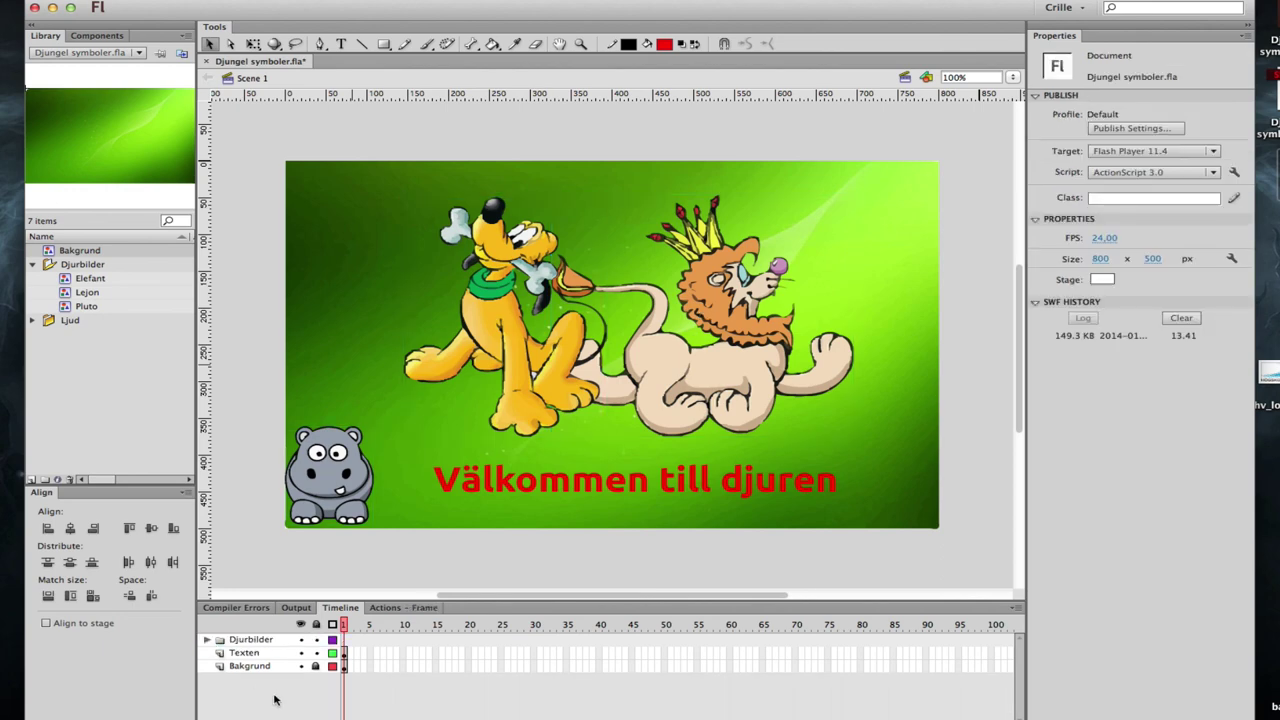